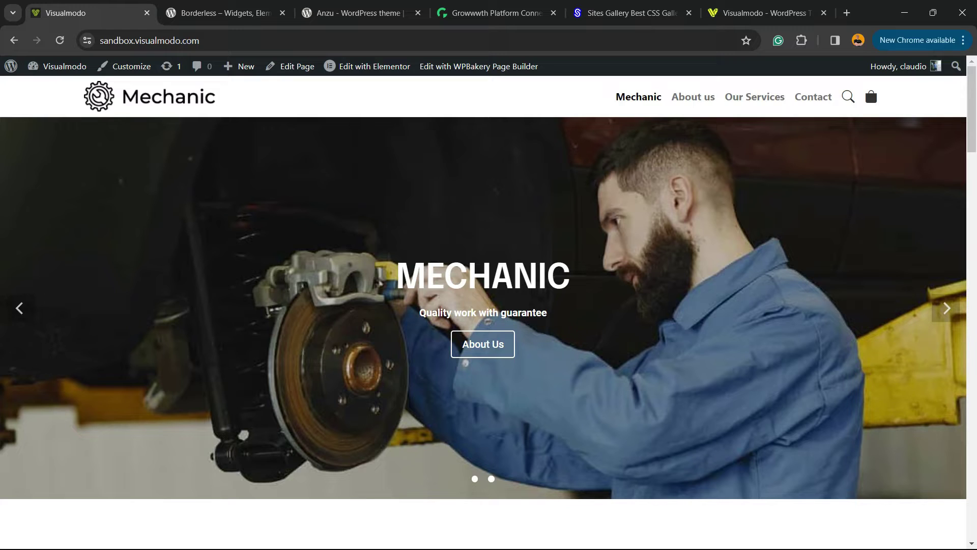
Step: Open the site's WordPress admin dashboard and go to the page for adding a new plugin
mouse_move(57, 66)
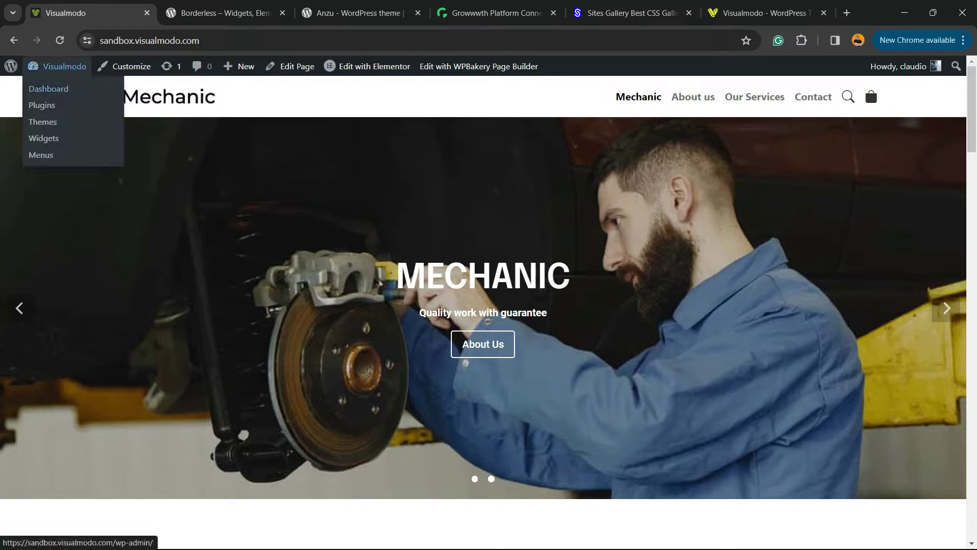
left_click(48, 89)
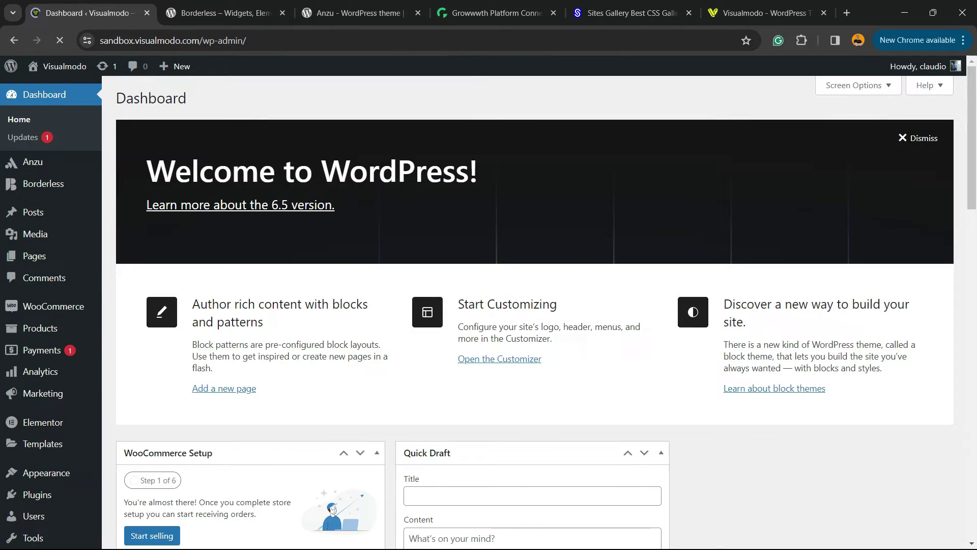
scroll(43, 183, "down", 3)
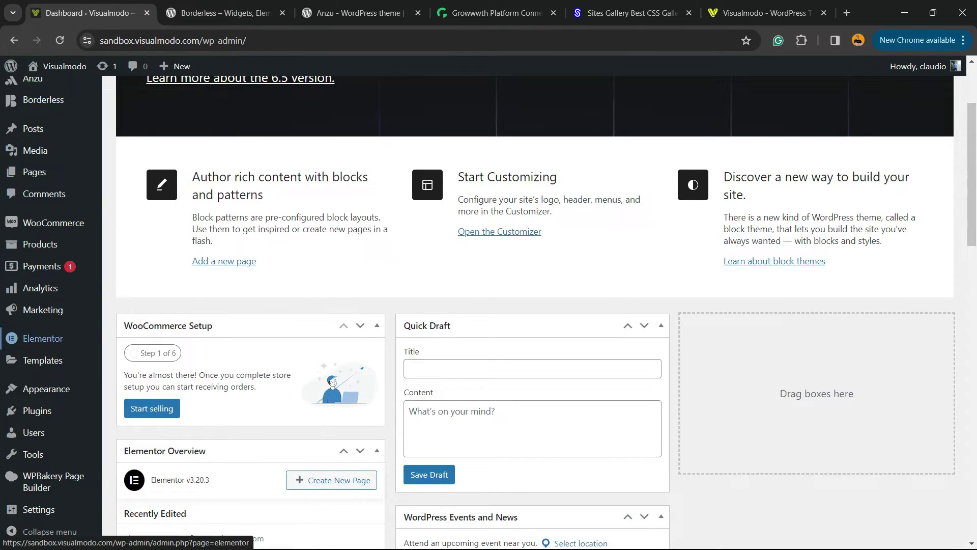
mouse_move(37, 411)
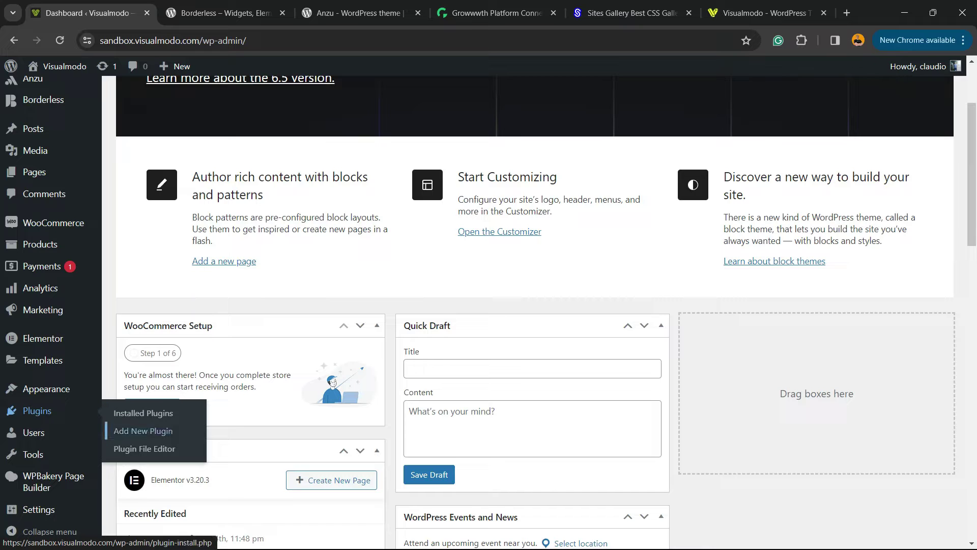
left_click(143, 431)
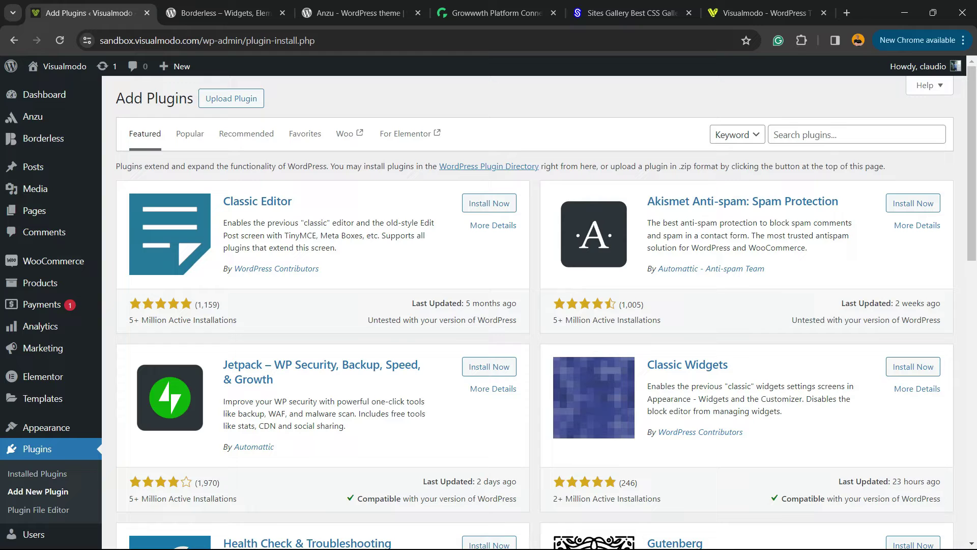
Step: Search the plugin directory for CookieYes
left_click(787, 134)
type("CookieYes")
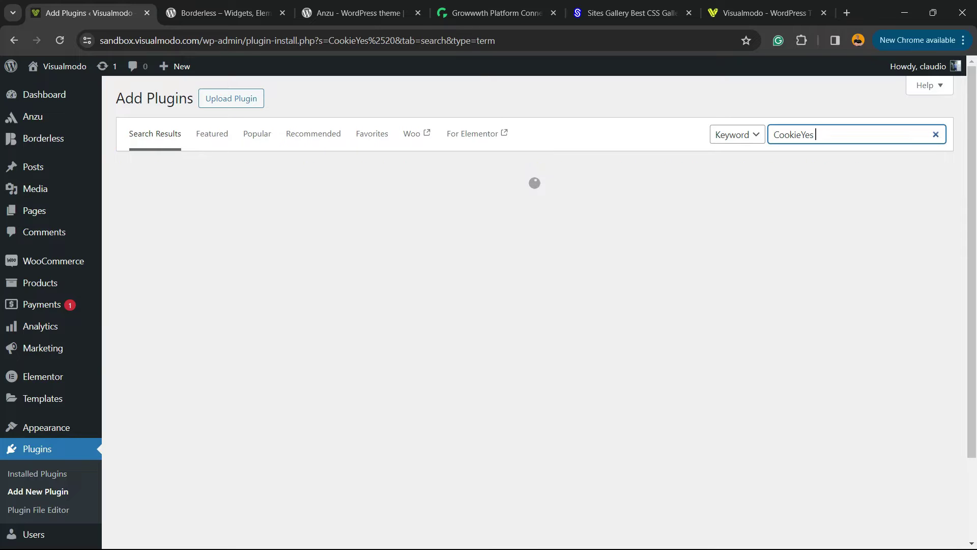
double_click(797, 135)
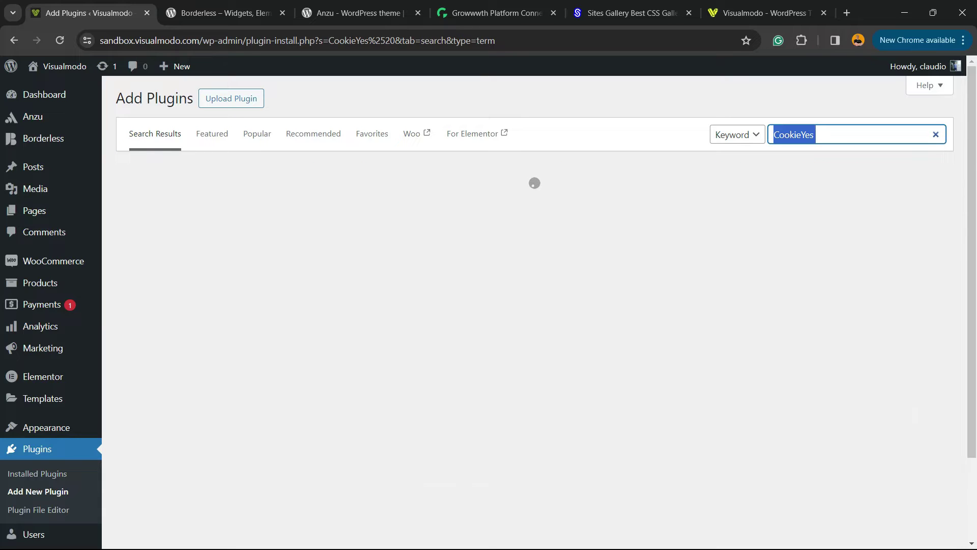
left_click(796, 134)
Step: Install and activate the CookieYes cookie banner plugin and check its entry in the installed plugins list
left_click_drag(223, 204, 272, 203)
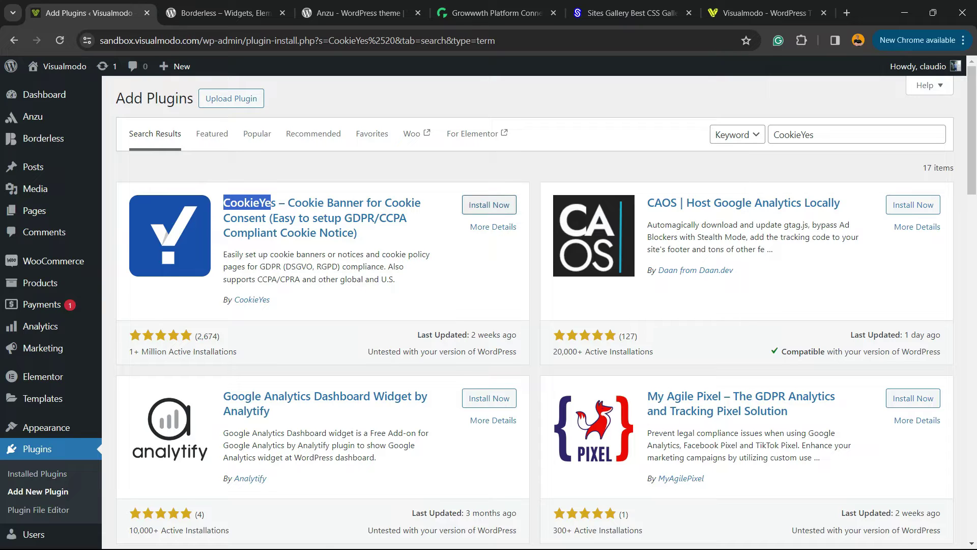
left_click(501, 204)
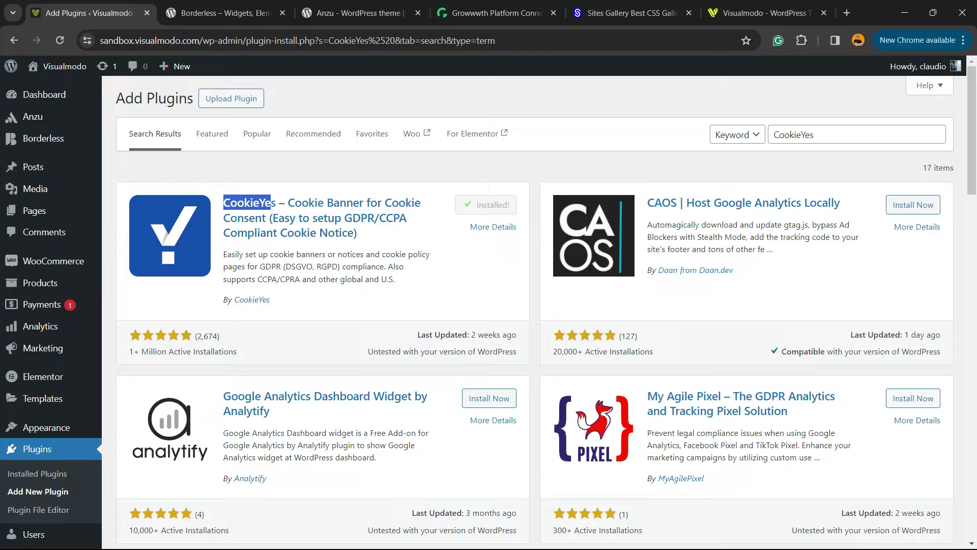
left_click(481, 204)
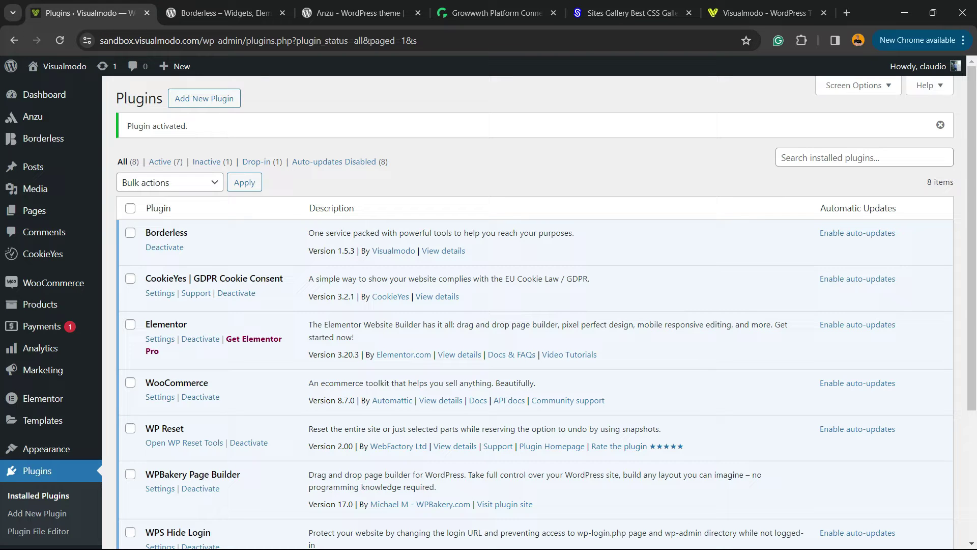
triple_click(206, 278)
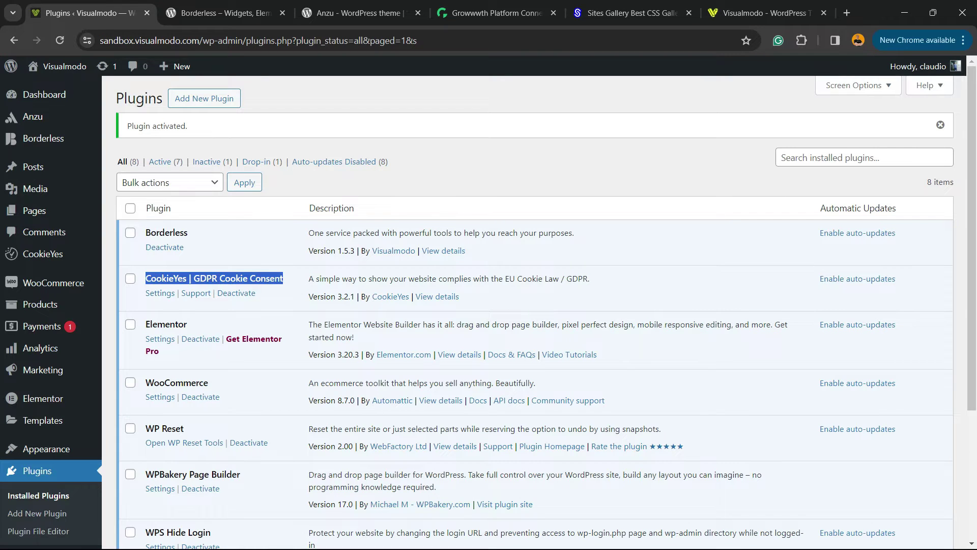
scroll(160, 292, "down", 4)
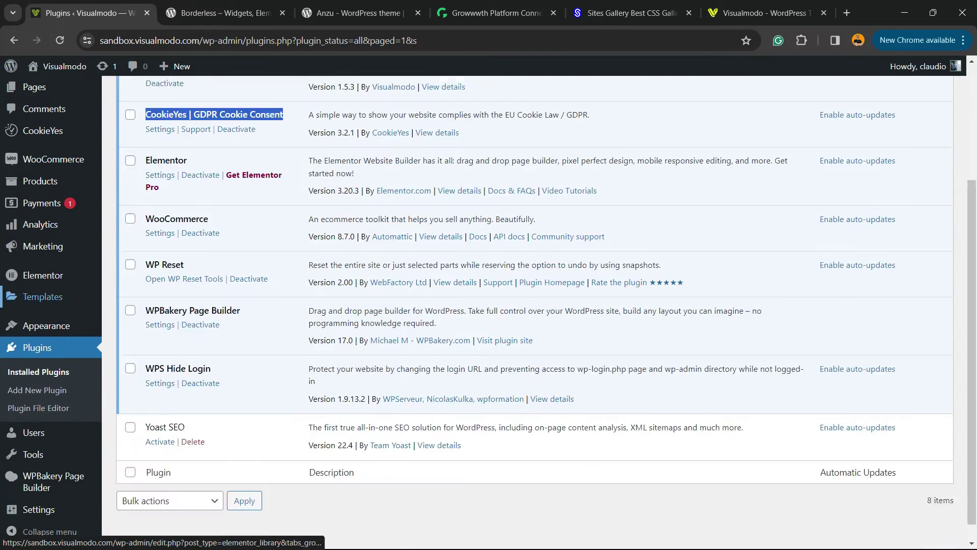
scroll(153, 295, "up", 3)
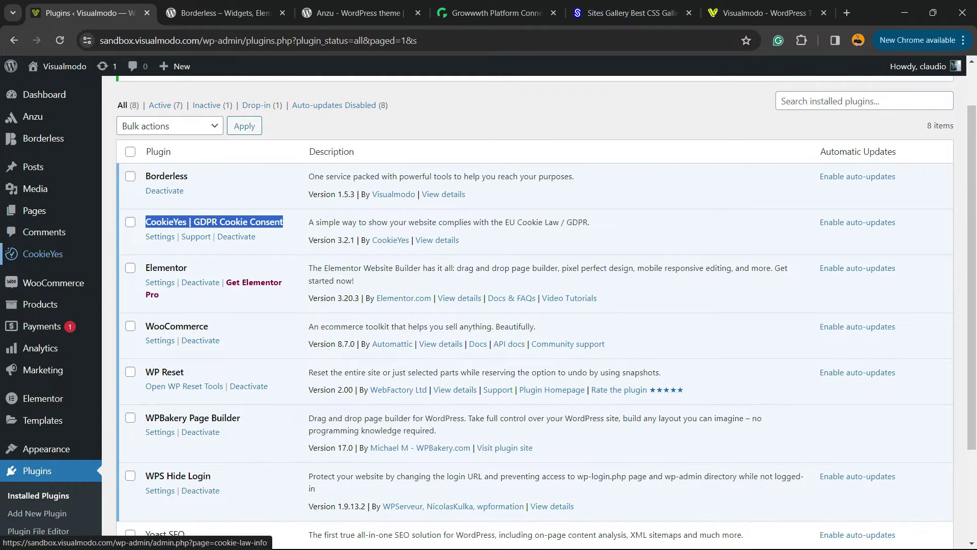
scroll(51, 254, "up", 1)
Step: Open the live site in a new tab and review the cookie banner's consent preferences, including the Analytics category
mouse_move(57, 66)
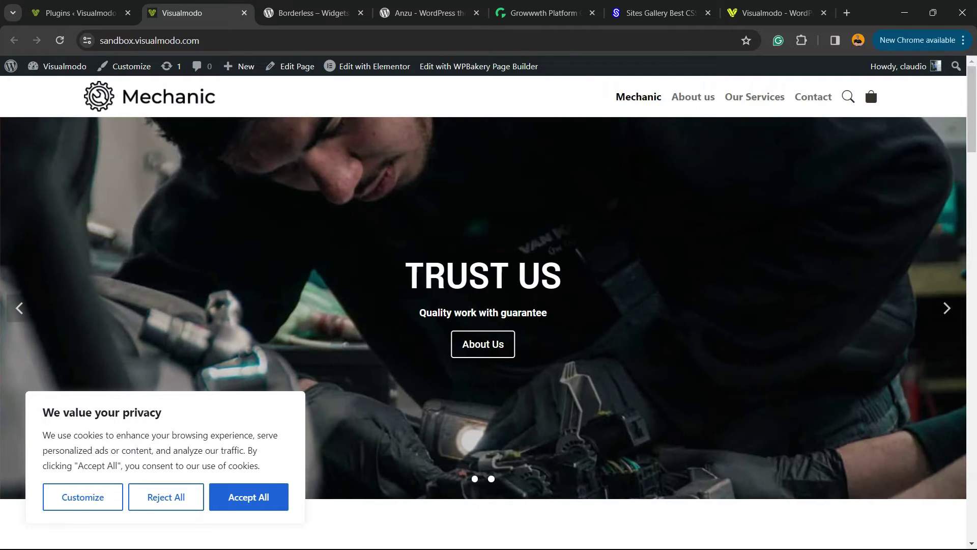
left_click(82, 497)
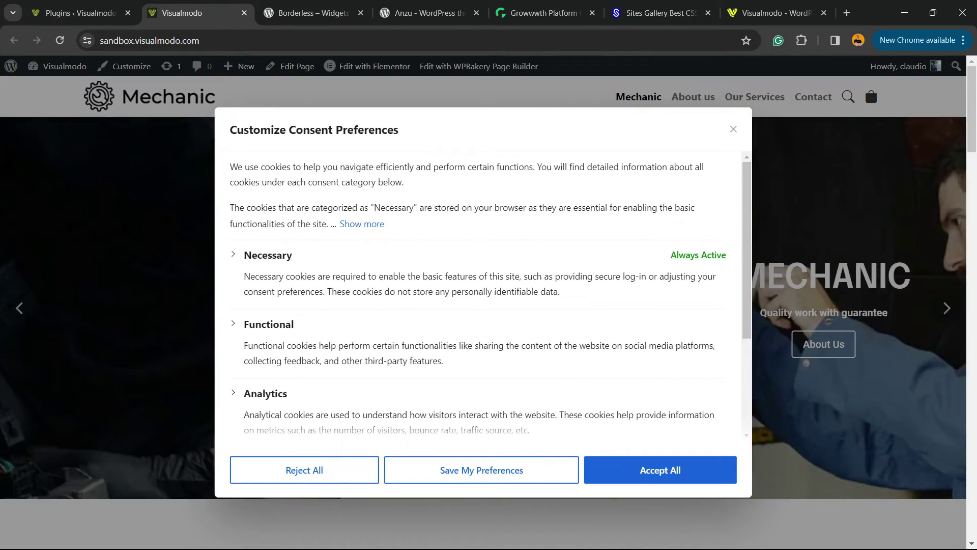
scroll(483, 295, "down", 5)
scroll(107, 305, "down", 10)
scroll(107, 305, "up", 15)
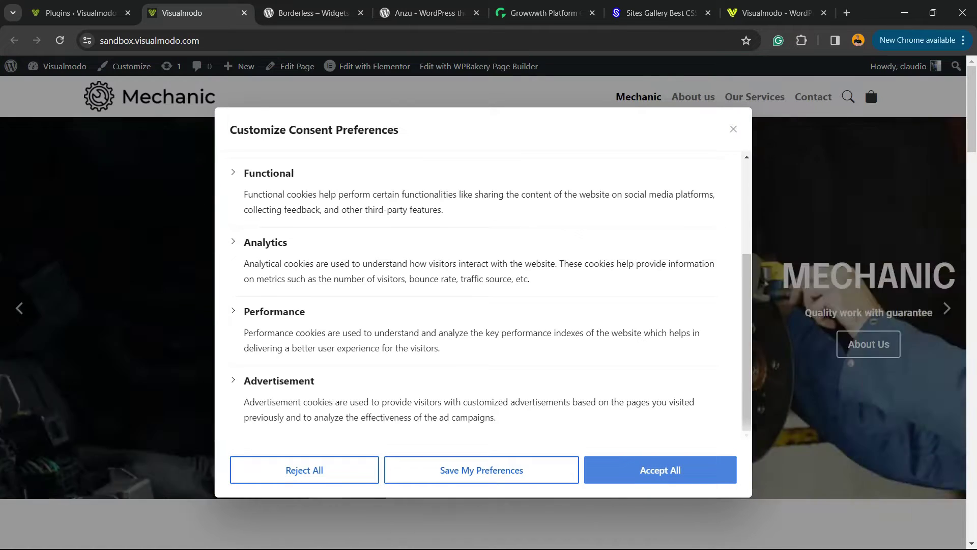
left_click(265, 241)
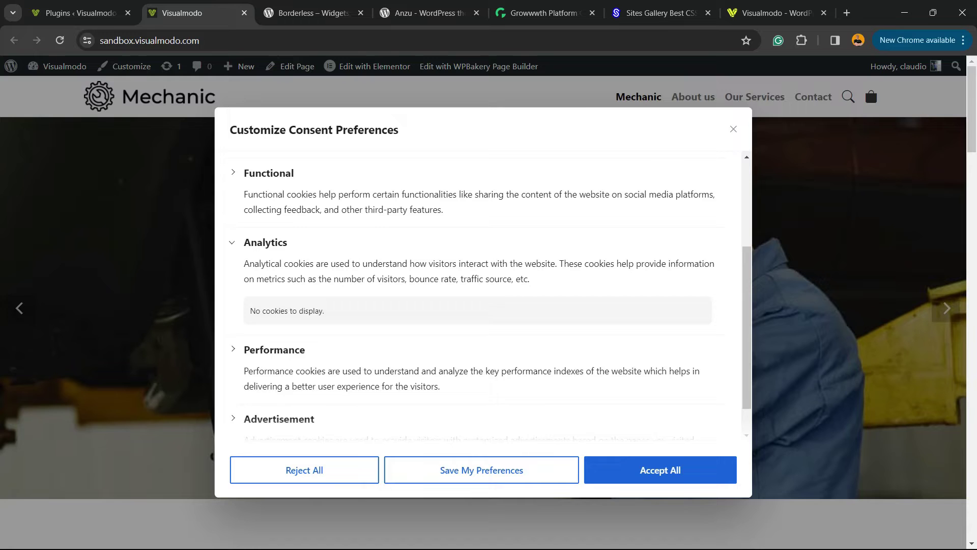
left_click(265, 242)
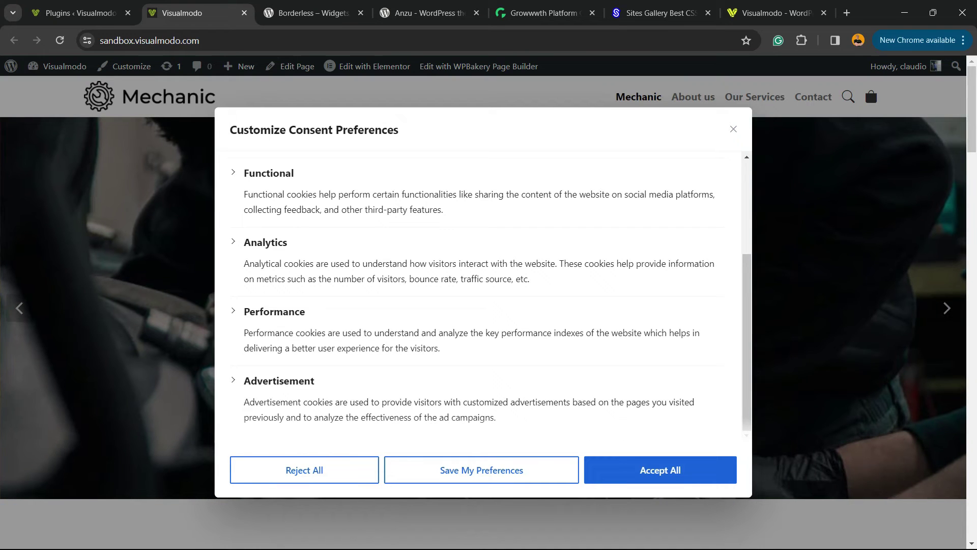
key("Escape")
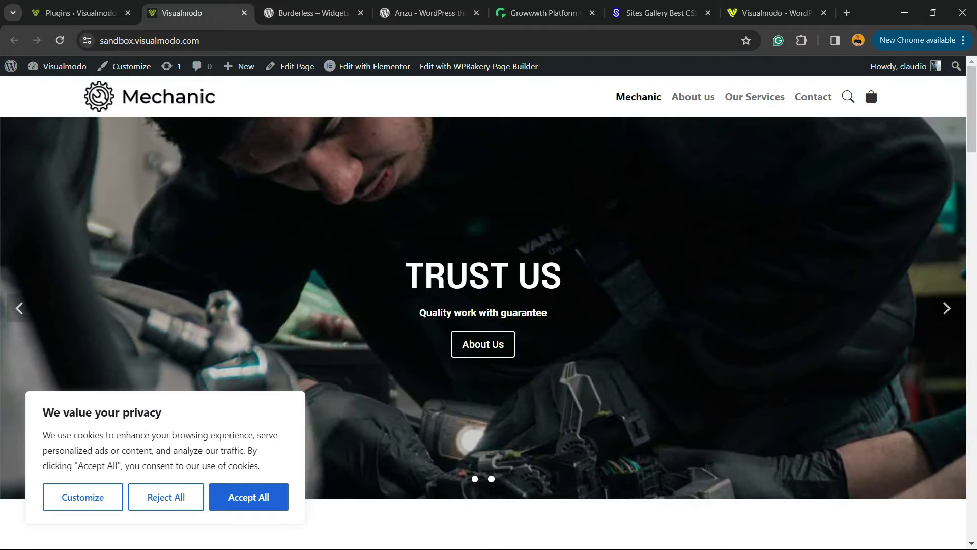
Step: Return to the site admin, start connecting the CookieYes plugin to its web app, and choose the Free plan
left_click(81, 13)
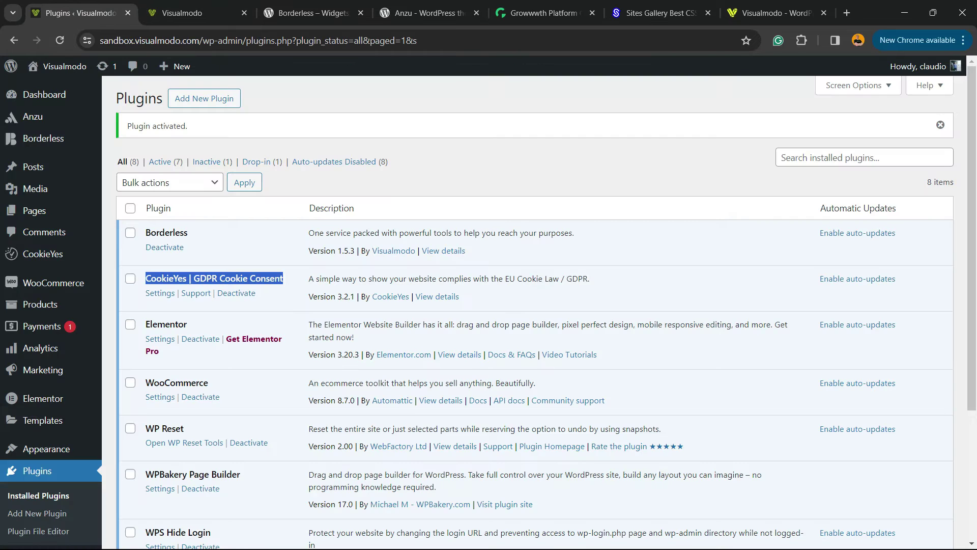
left_click(42, 253)
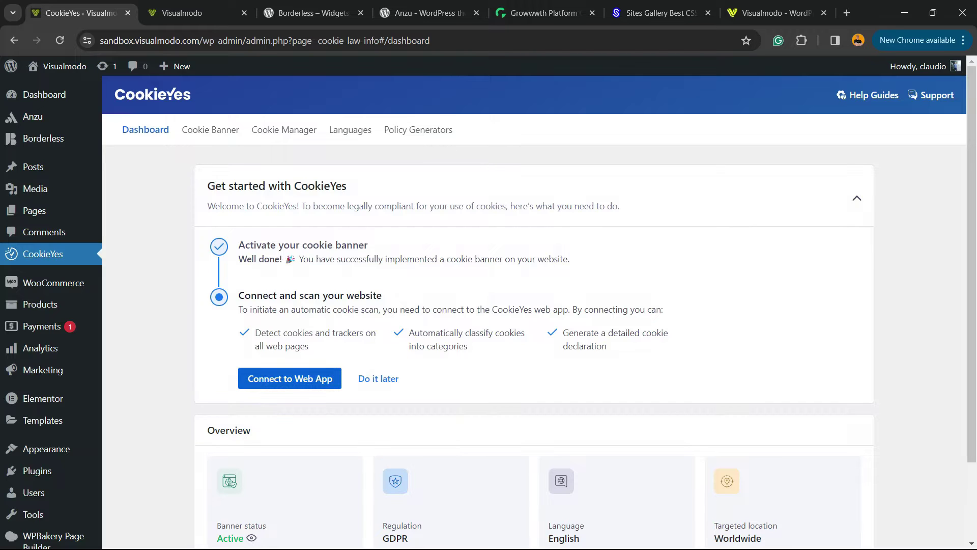
left_click(290, 378)
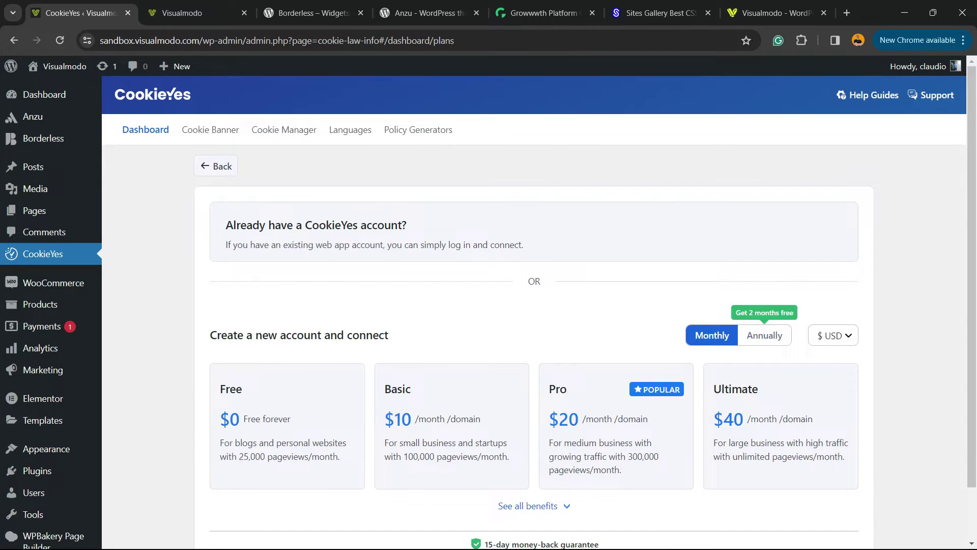
scroll(287, 367, "down", 2)
left_click(287, 366)
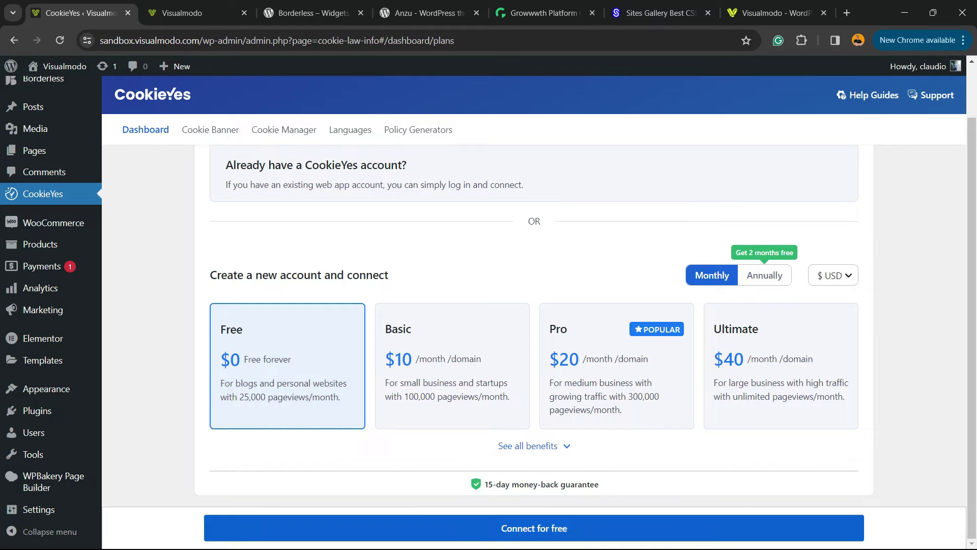
Step: Connect the site for free, accepting all cookies on the sign-up page, and open the CookieYes web app
left_click(534, 527)
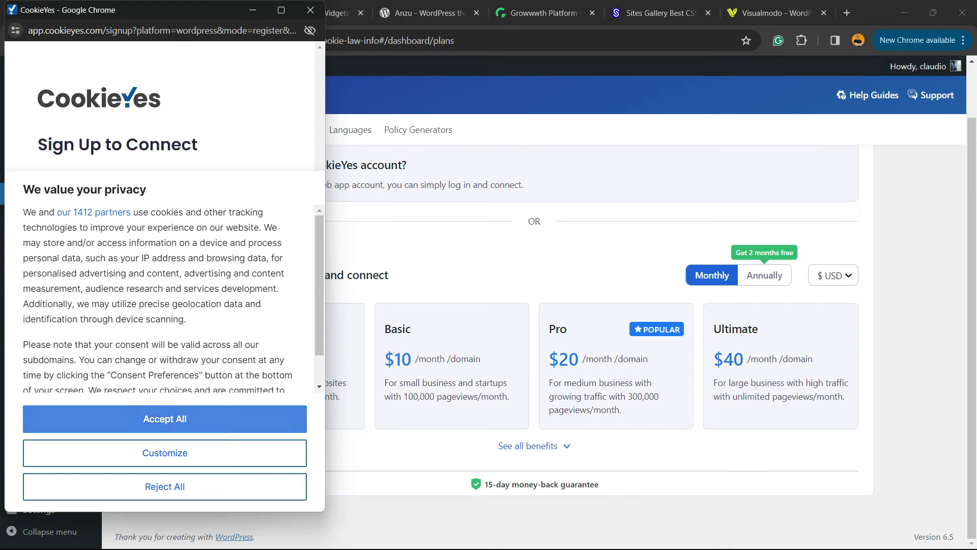
left_click(165, 418)
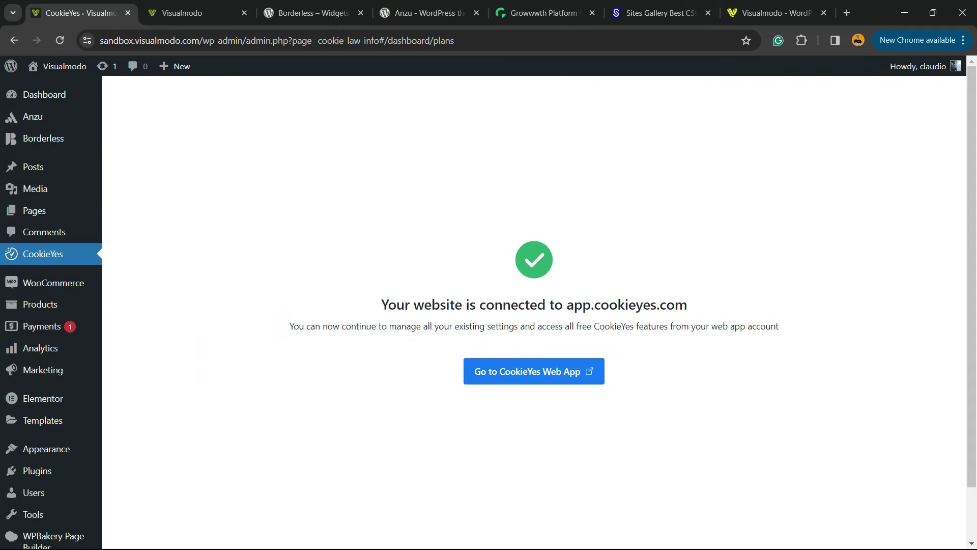
triple_click(397, 305)
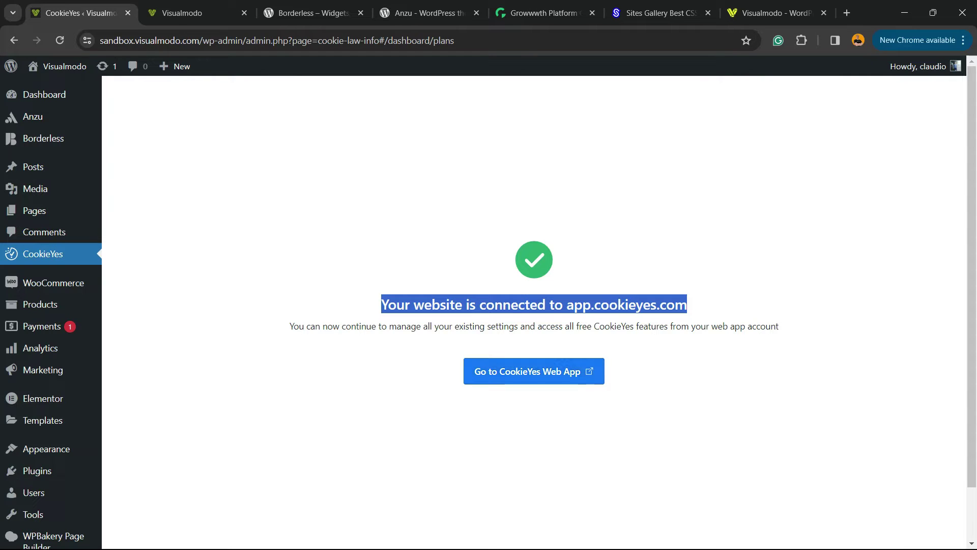
left_click(534, 371)
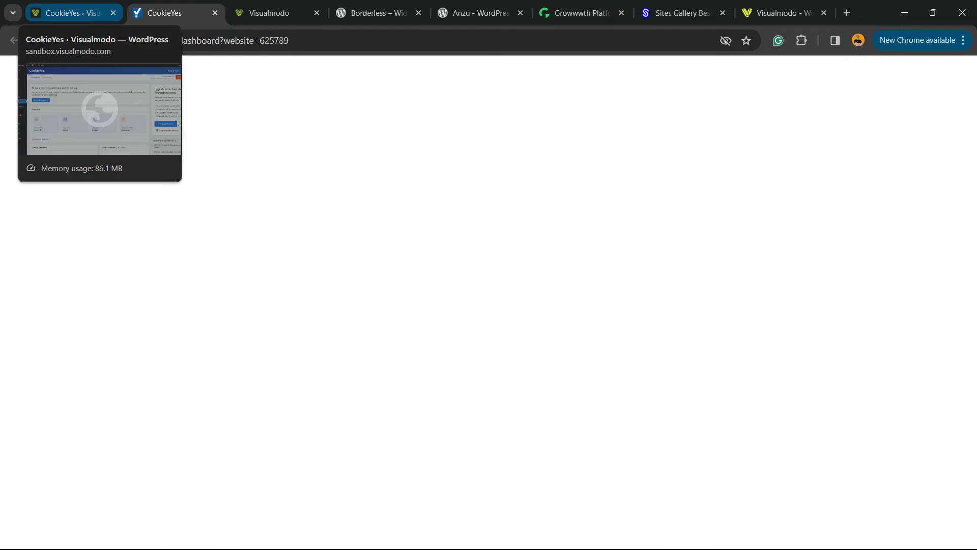
Step: Return to the WordPress admin and review the CookieYes dashboard's overview, cookie summary, consent trends and pageviews
left_click(71, 12)
scroll(488, 306, "down", 3)
scroll(489, 305, "up", 3)
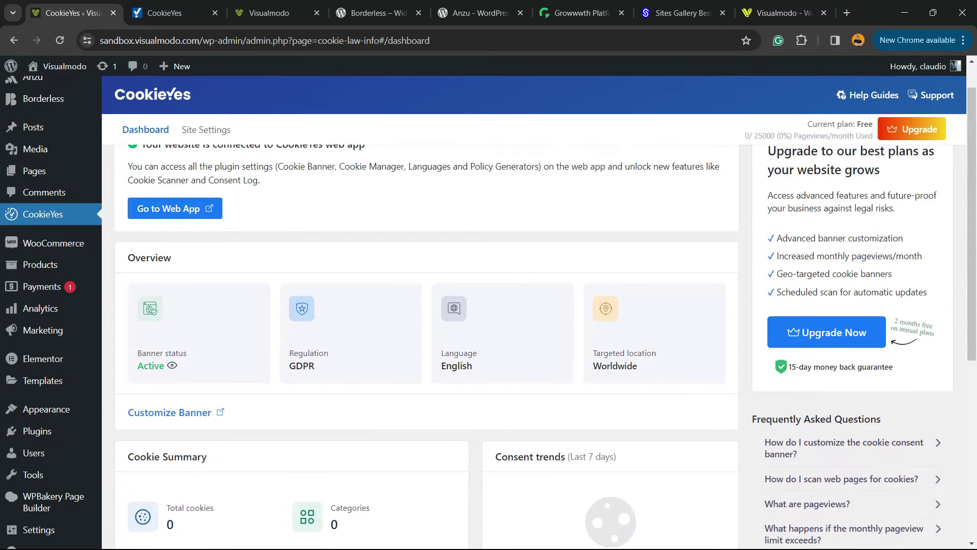
scroll(489, 306, "down", 5)
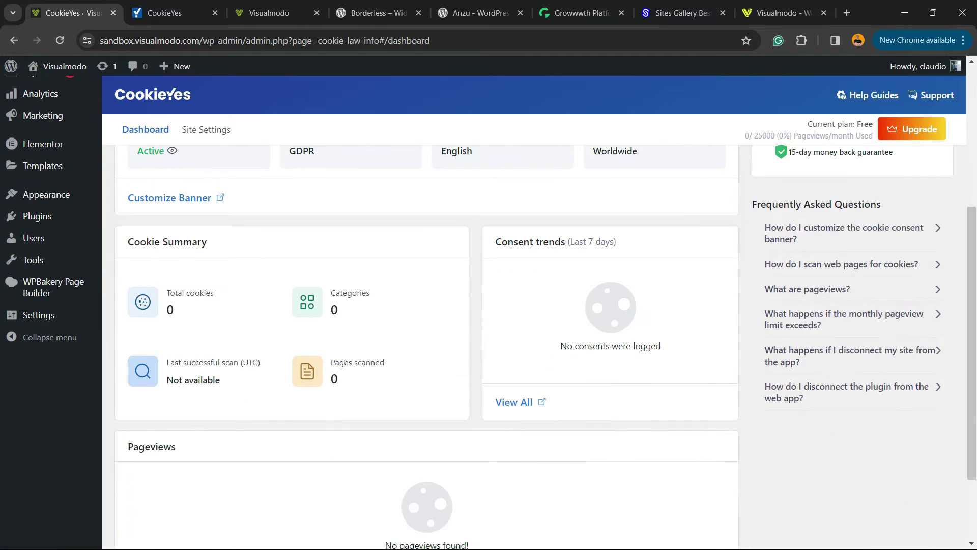
scroll(489, 305, "up", 5)
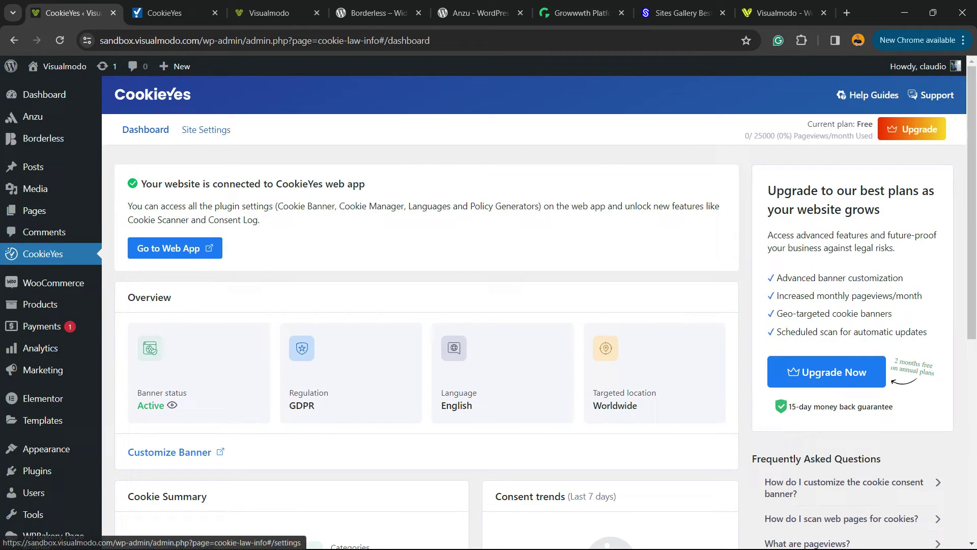
Step: Examine the plugin's site settings and recheck the scan figures in the dashboard's cookie summary
left_click(205, 129)
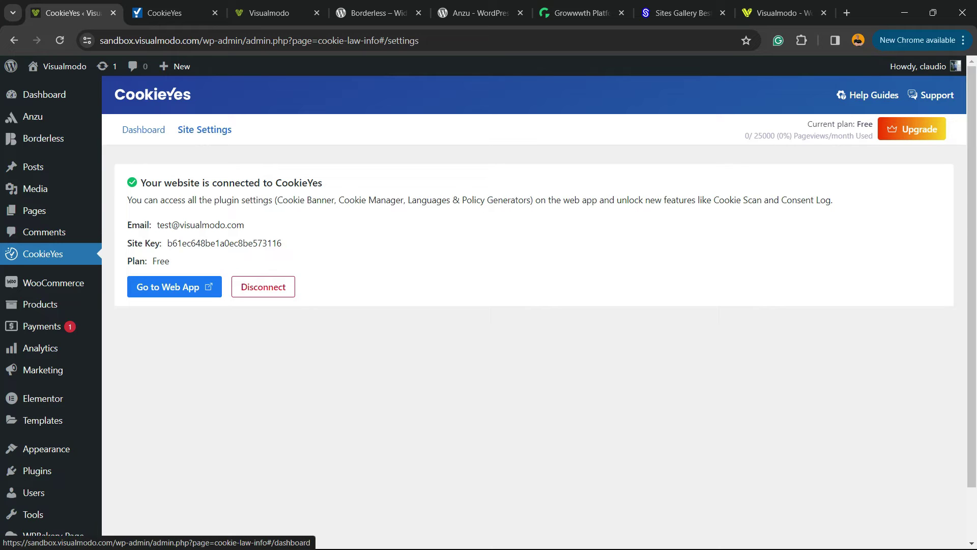
left_click(143, 130)
scroll(488, 326, "down", 6)
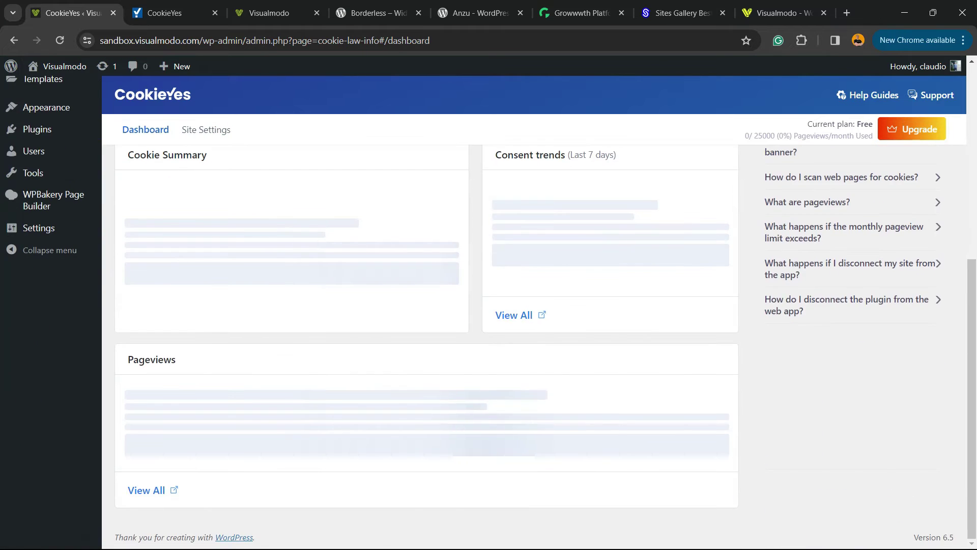
scroll(489, 306, "up", 3)
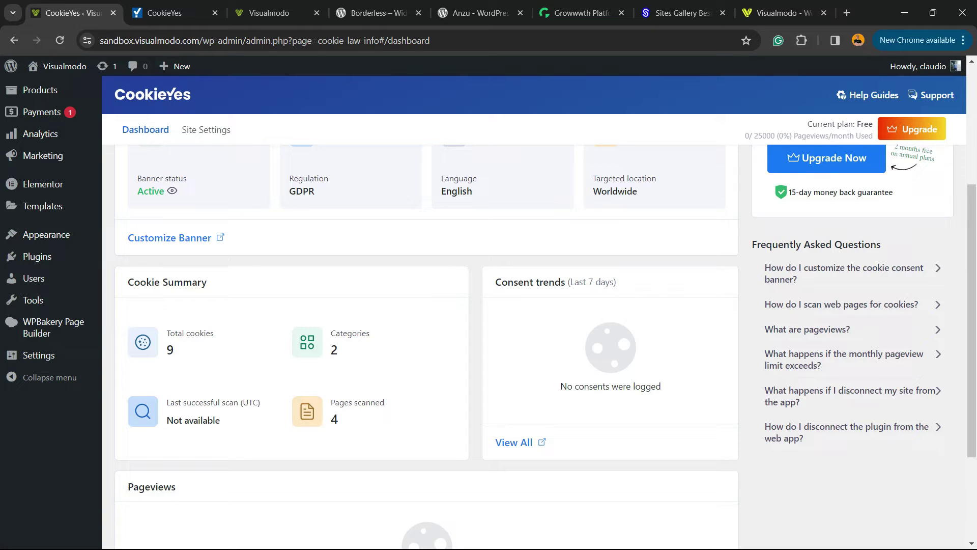
Step: Open the live site in another tab to check the home page, and switch to the CookieYes web app dashboard
mouse_move(58, 66)
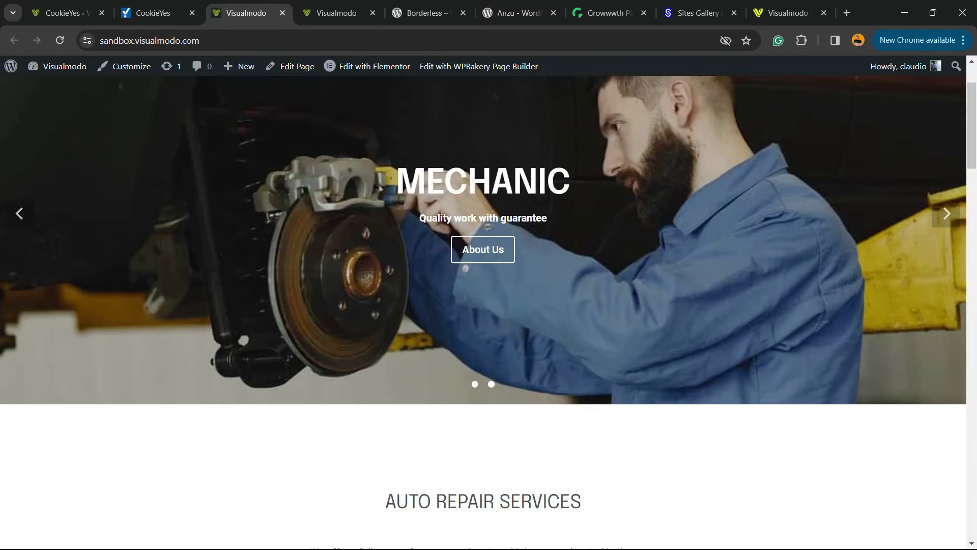
scroll(483, 305, "down", 6)
scroll(483, 305, "up", 7)
scroll(483, 305, "down", 7)
scroll(484, 305, "up", 7)
left_click(153, 13)
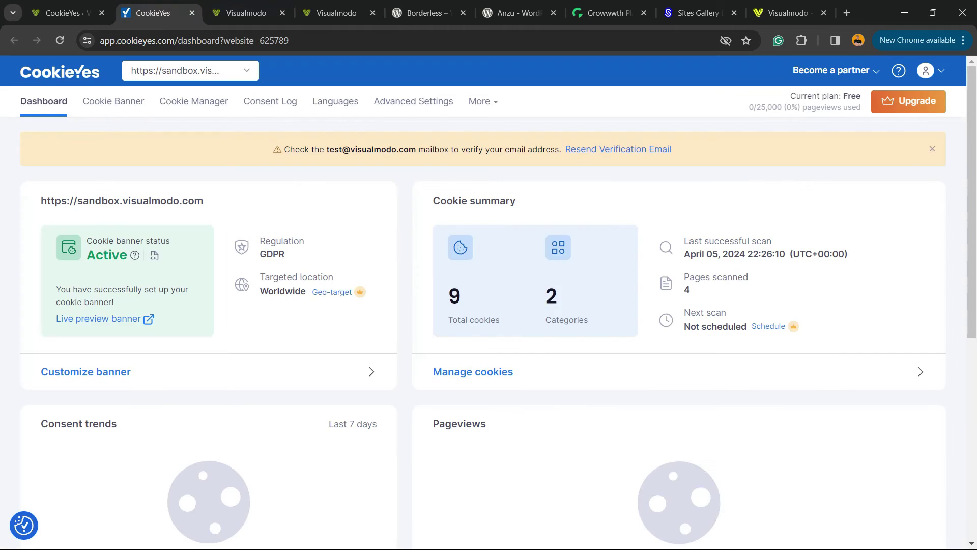
Step: Open the live site's consent preferences and examine the Necessary, Functional, Analytics, Performance and Advertisement cookie categories
left_click(246, 13)
left_click(81, 497)
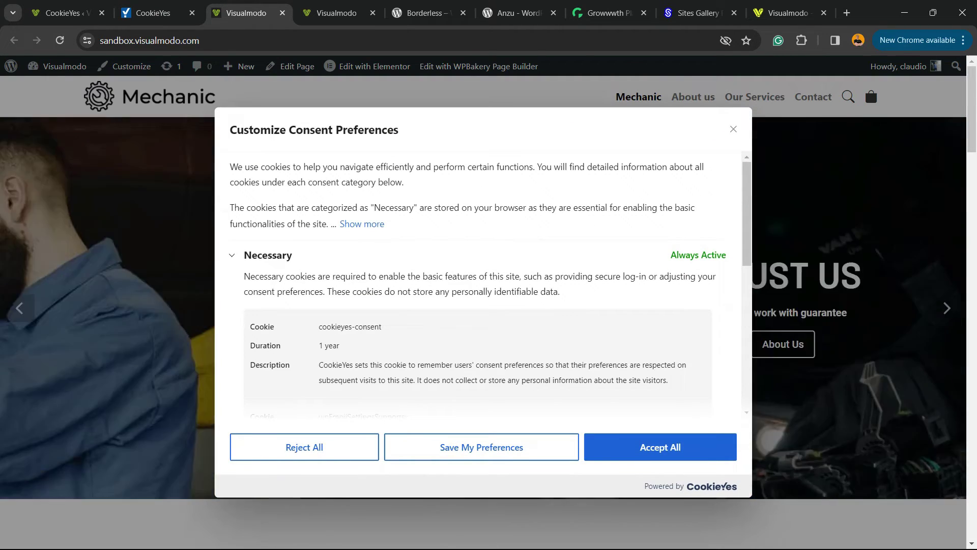
scroll(478, 285, "down", 5)
left_click(268, 259)
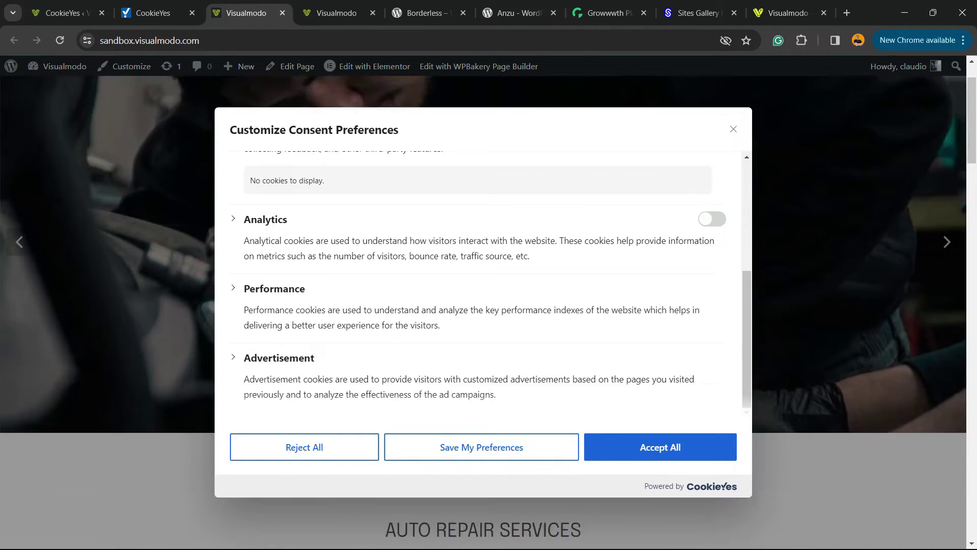
left_click(265, 218)
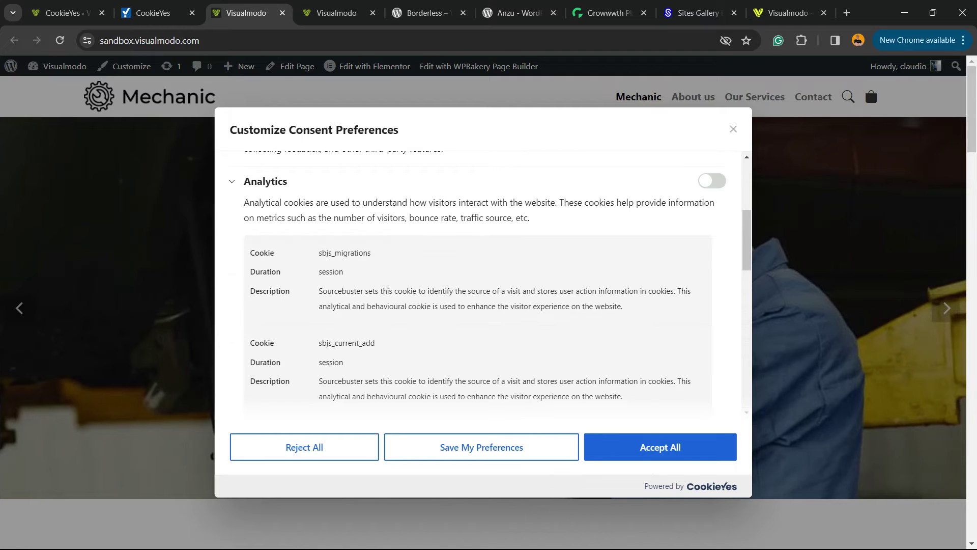
scroll(478, 285, "down", 8)
left_click(274, 289)
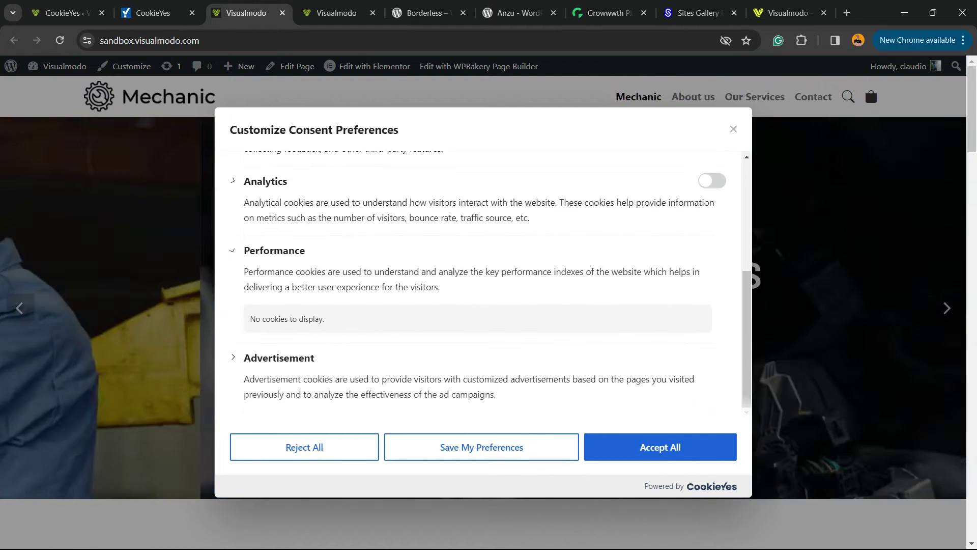
scroll(478, 285, "down", 3)
left_click(279, 358)
scroll(478, 285, "down", 2)
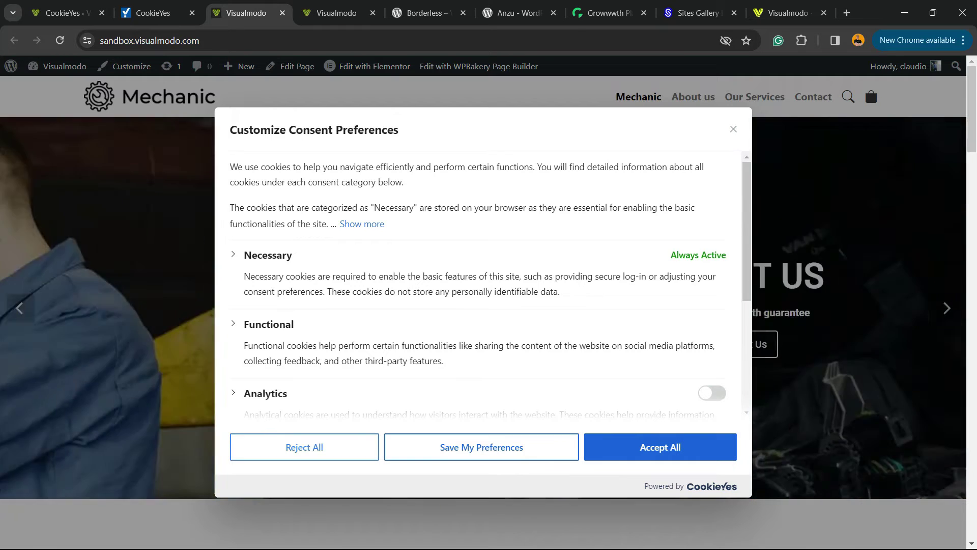
scroll(479, 285, "down", 3)
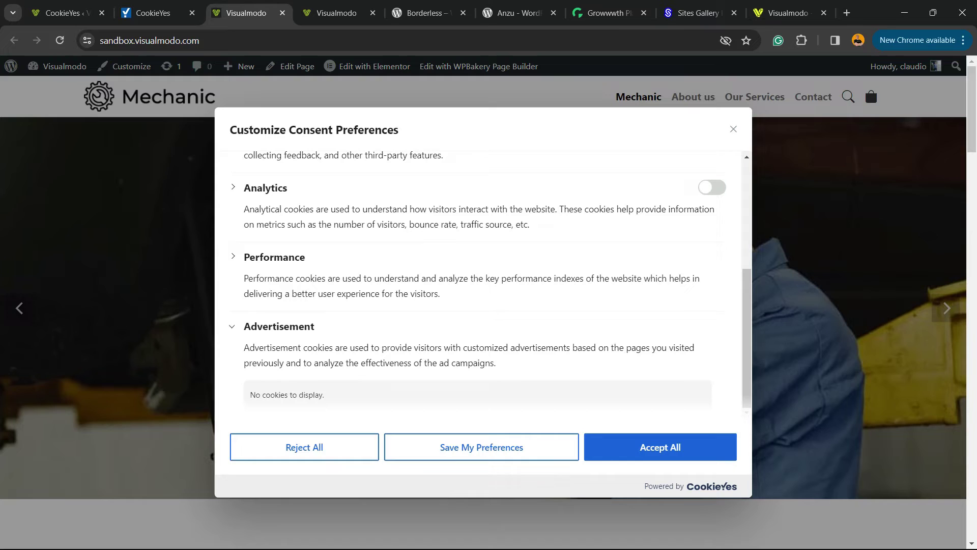
Step: Return to the CookieYes web app and review the cookie banner's general, layout and content settings
left_click(153, 12)
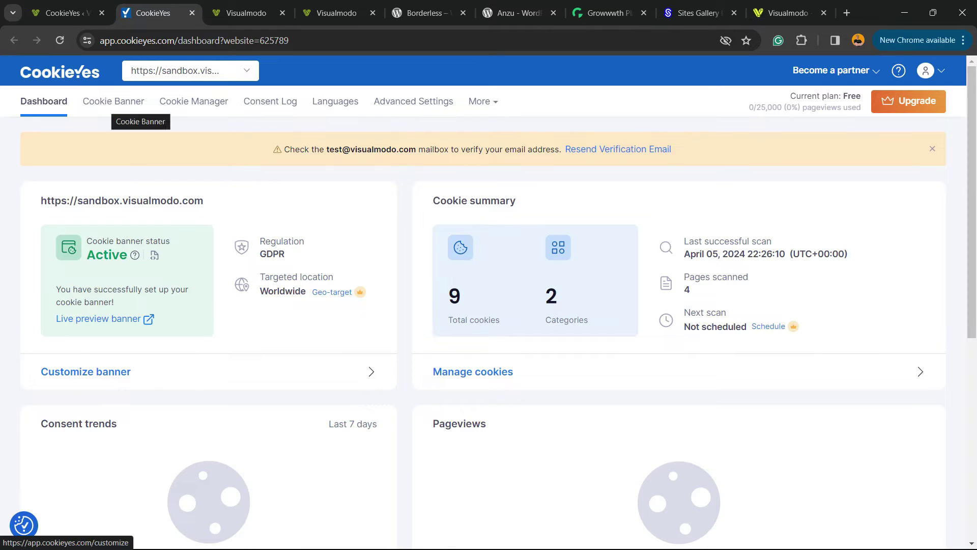
left_click(113, 101)
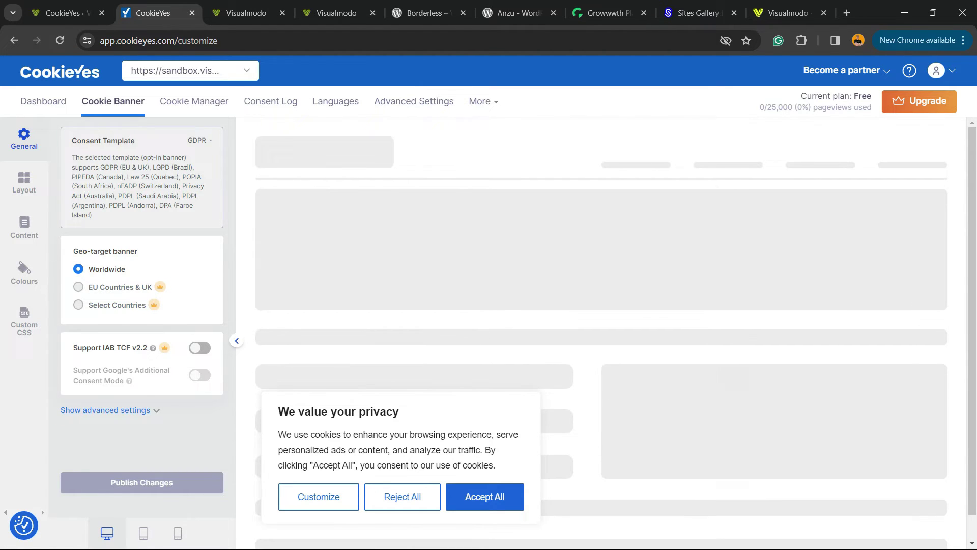
left_click(24, 183)
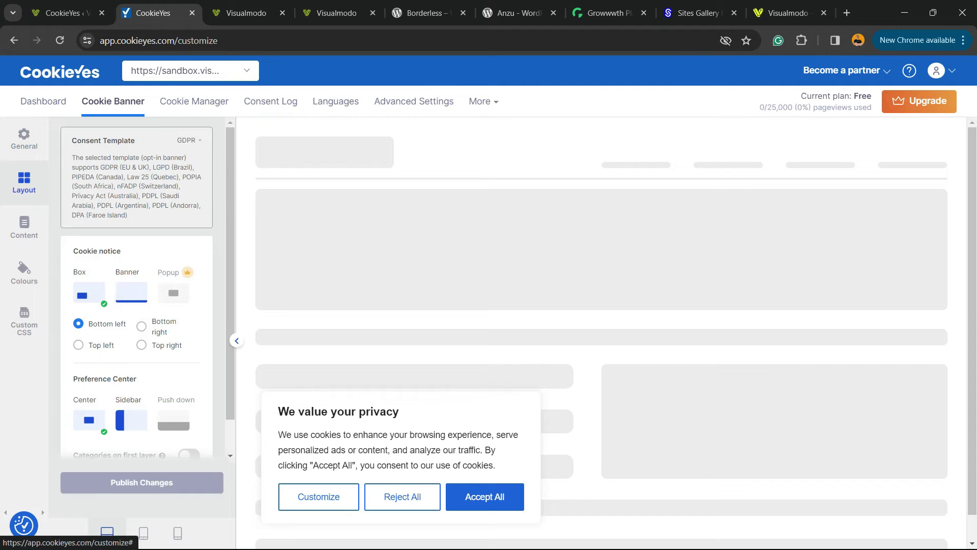
scroll(136, 287, "down", 1)
left_click(24, 228)
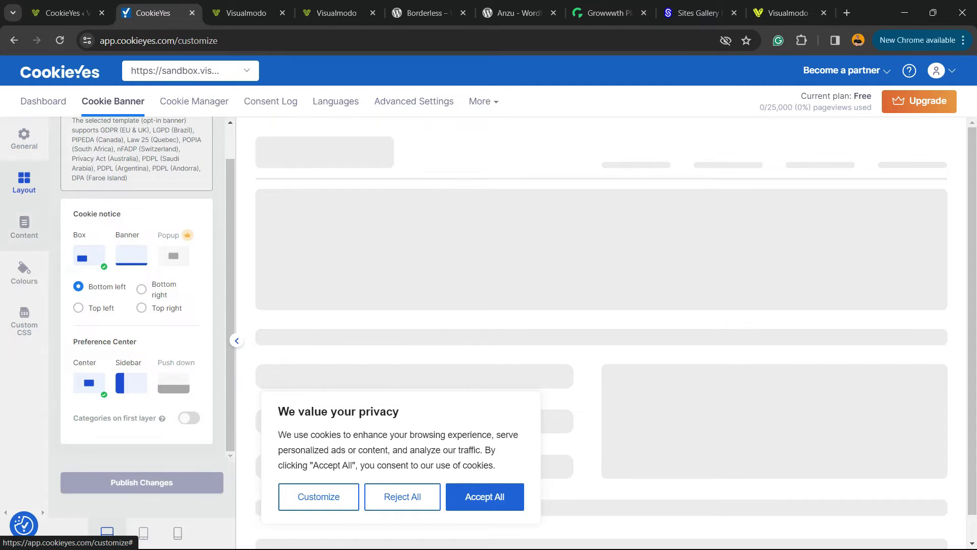
Step: Try the Dark and Light colour schemes on the cookie banner preview, ending on Dark
left_click(24, 273)
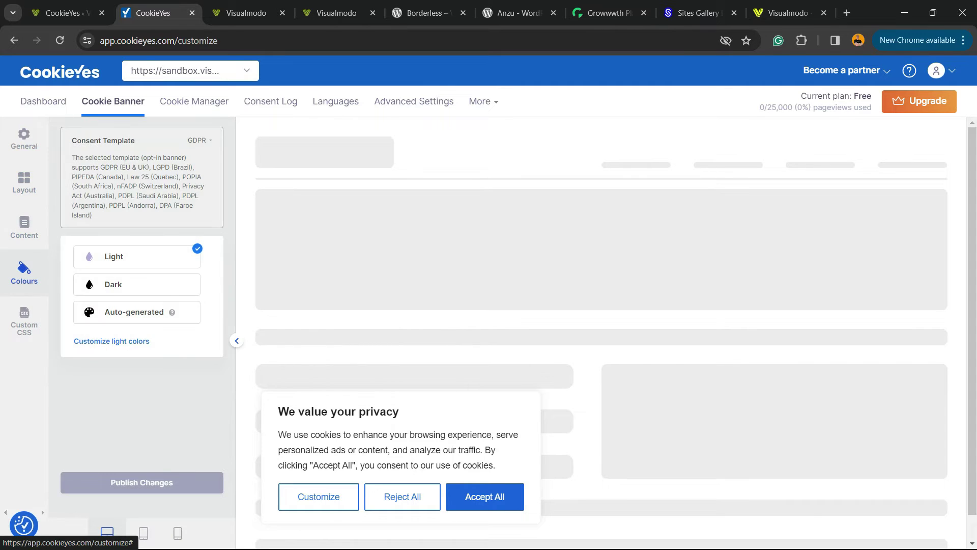
left_click(136, 284)
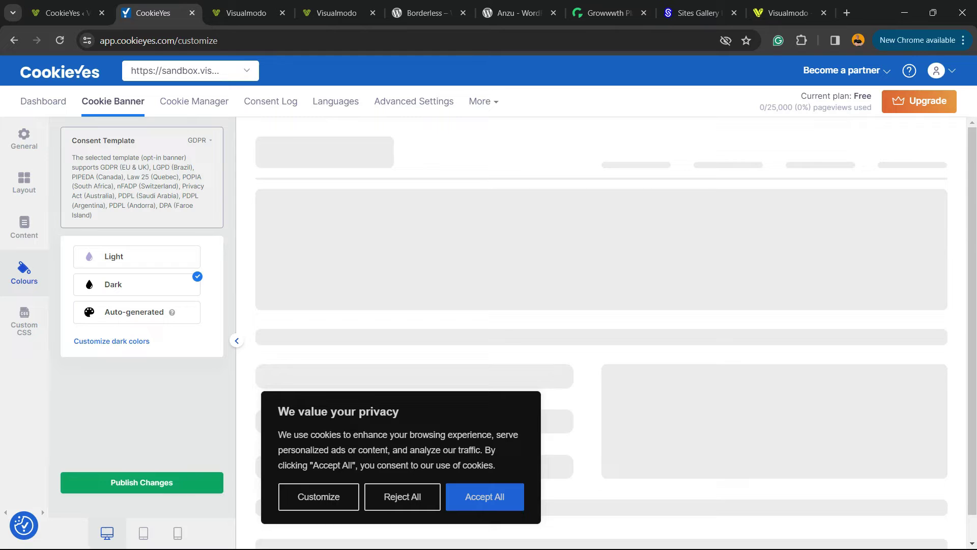
left_click(136, 256)
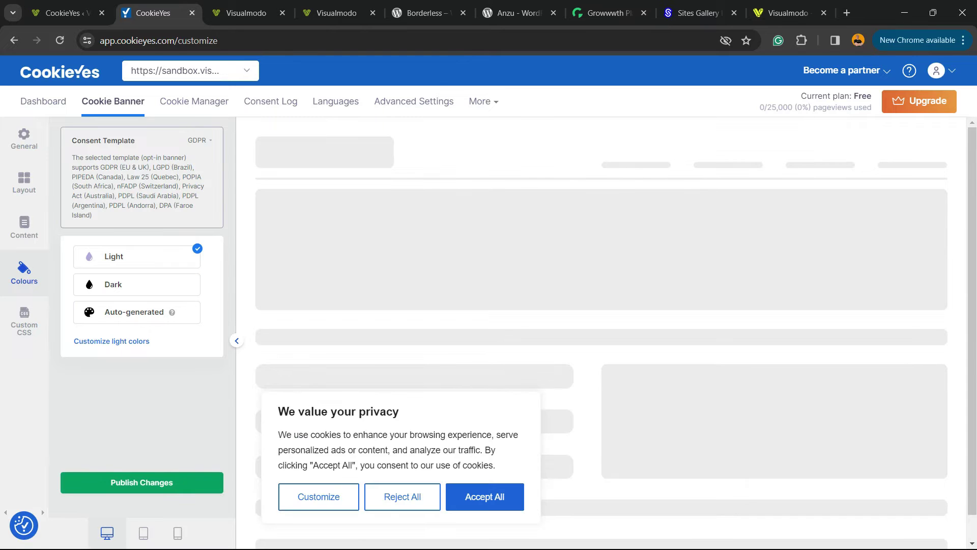
left_click(137, 284)
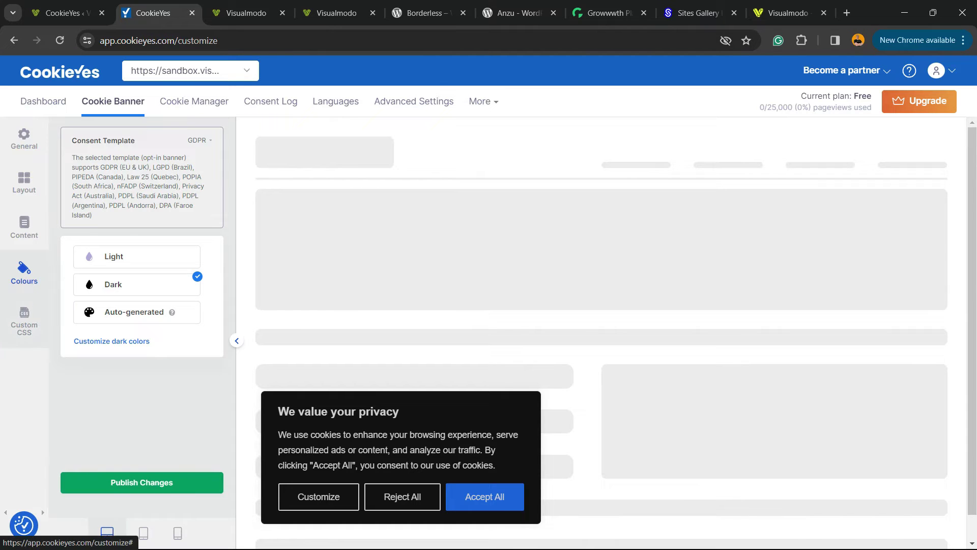
Step: Review the banner's custom CSS, layout and general settings, including the available consent template regulations
left_click(24, 320)
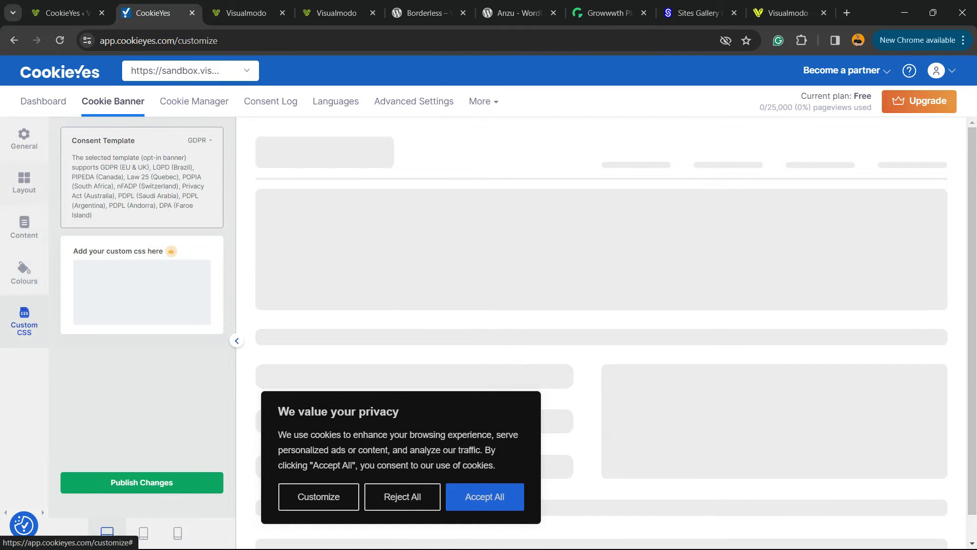
left_click(24, 182)
left_click(24, 139)
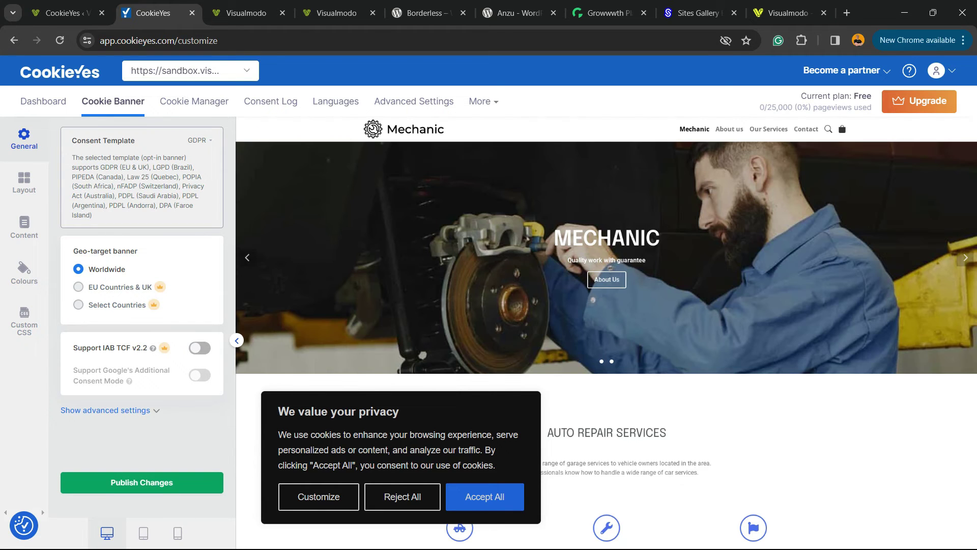
left_click(199, 140)
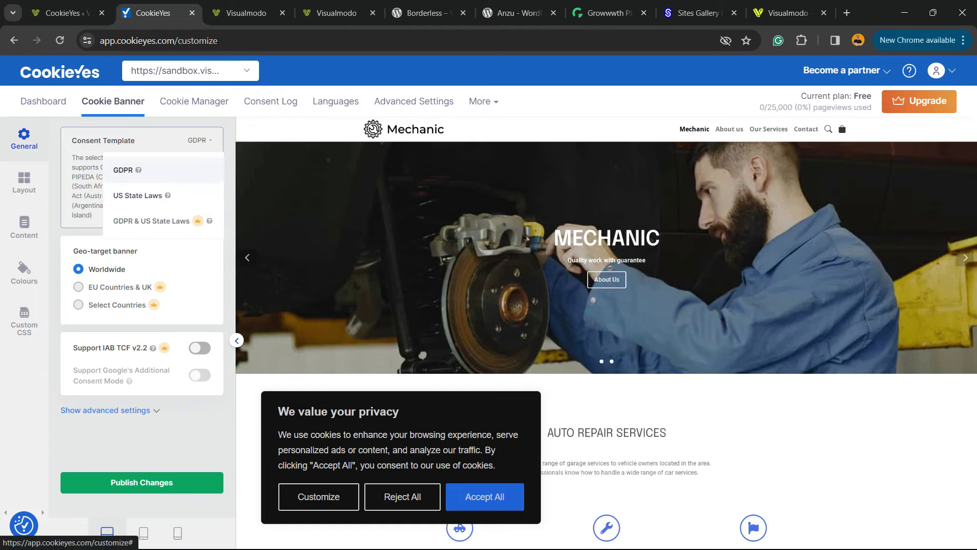
key("Escape")
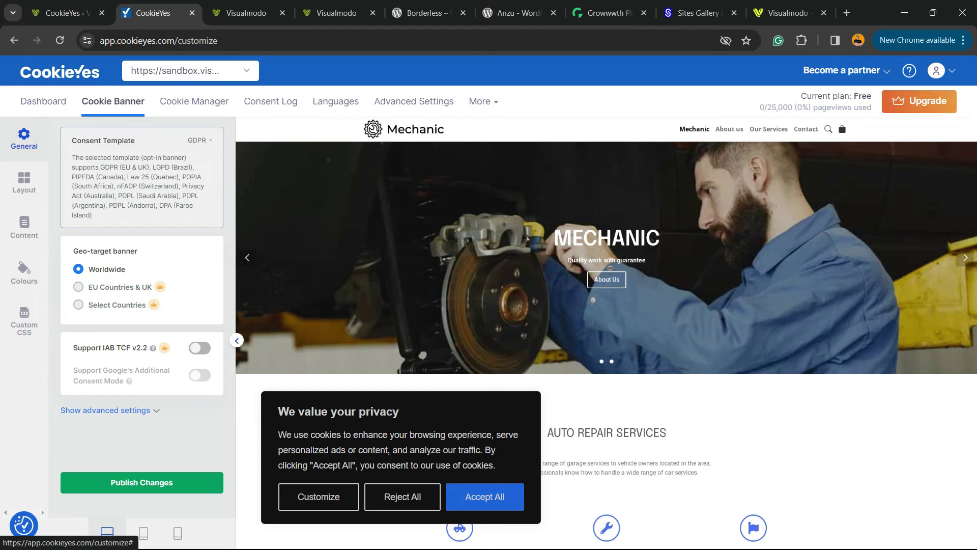
Step: Discard the unpublished cookie banner changes and view the Languages and Consent Log pages
left_click(335, 100)
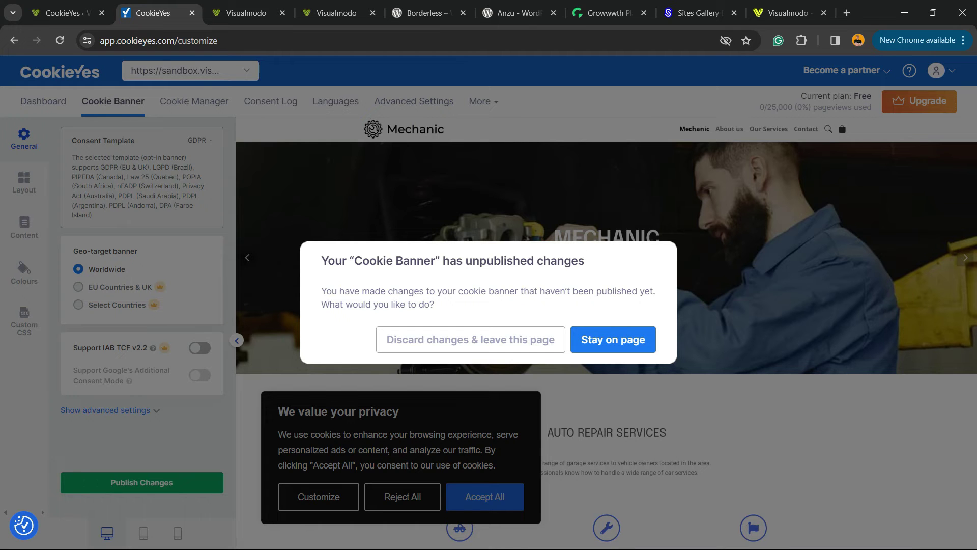
left_click(470, 339)
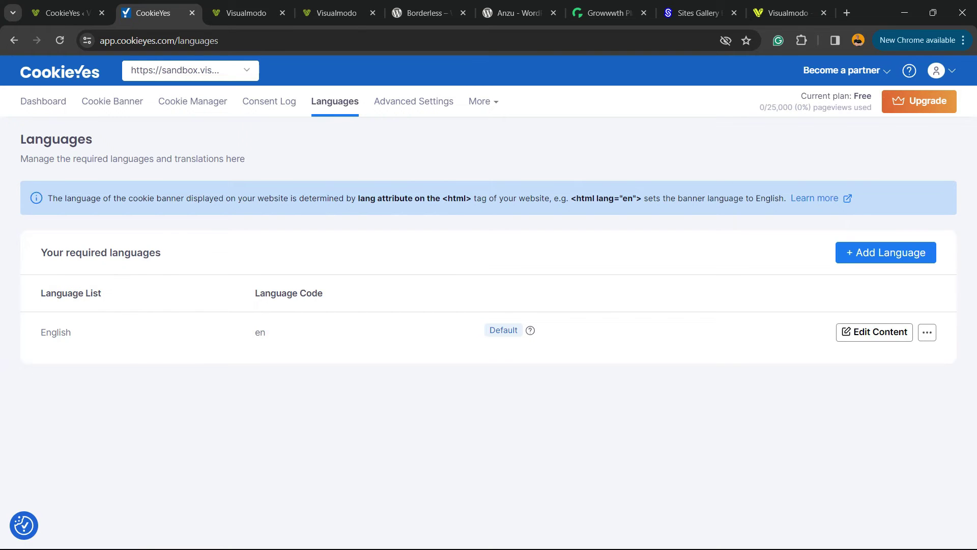
left_click(269, 102)
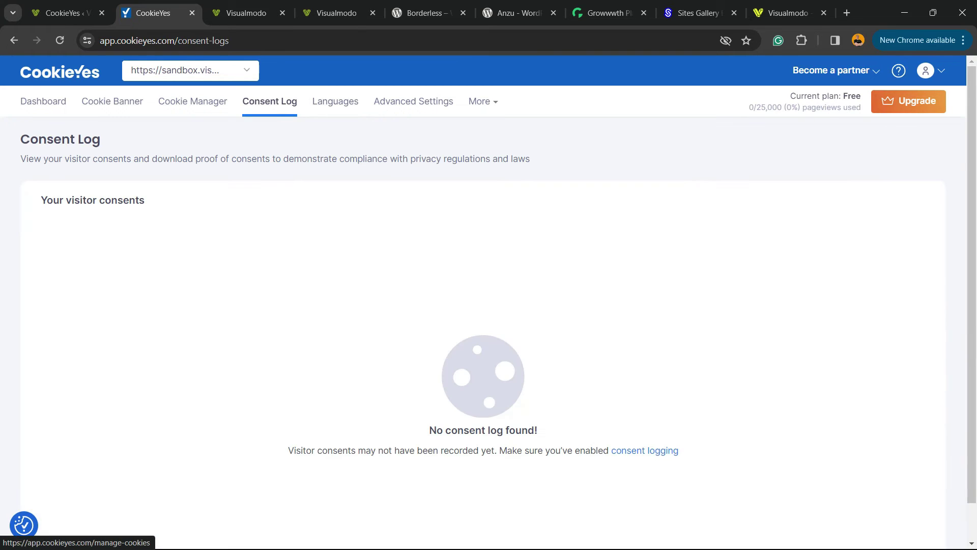
Step: Examine the scan details, cookie categories and discovered cookies in the Cookie Manager
left_click(214, 103)
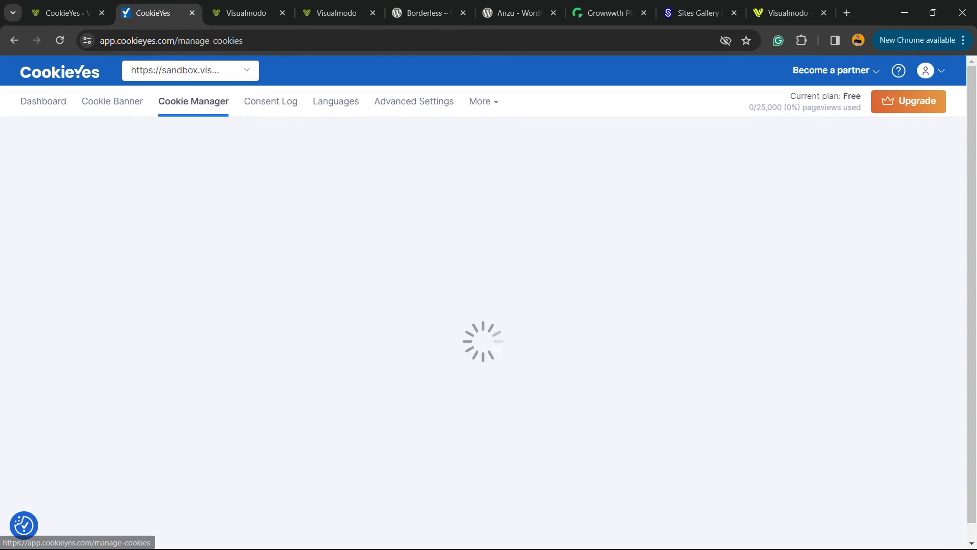
scroll(483, 333, "down", 5)
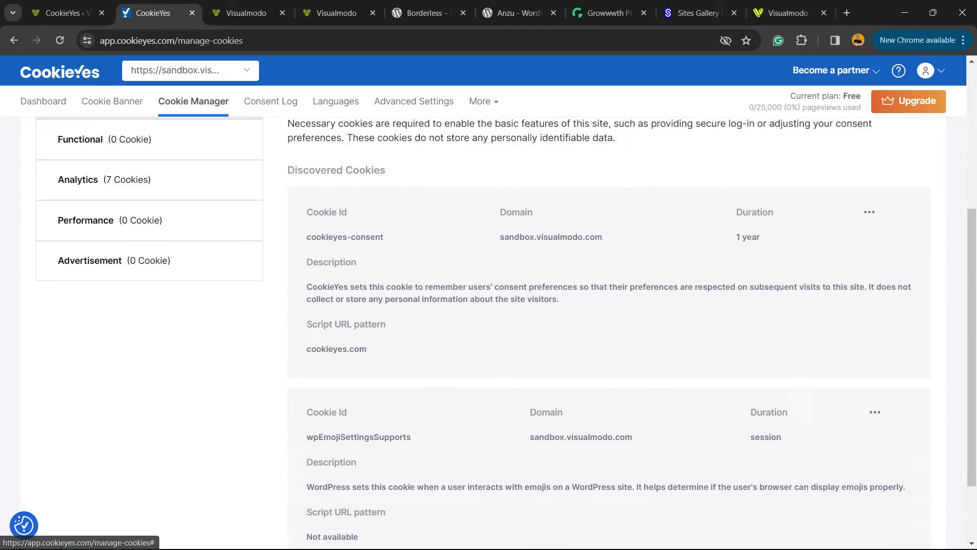
scroll(483, 333, "up", 5)
scroll(489, 331, "down", 3)
scroll(489, 331, "up", 3)
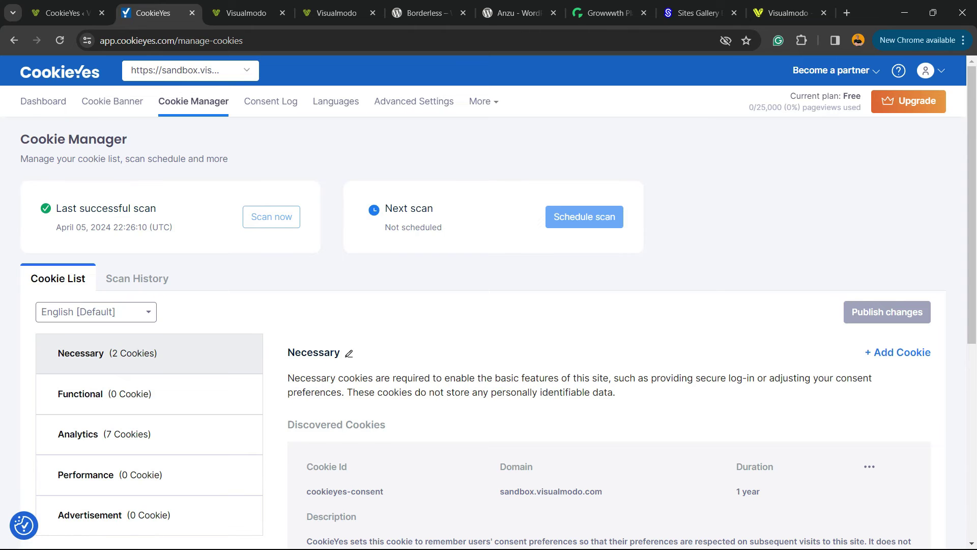
Step: Review the banner and consent options in Advanced Settings and the additional reports and policy generator entries
left_click(336, 101)
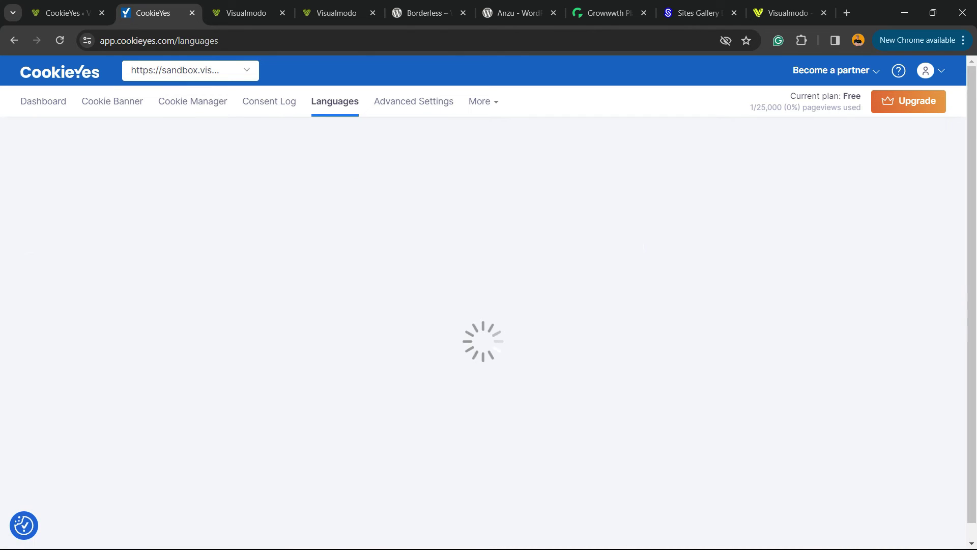
left_click(413, 101)
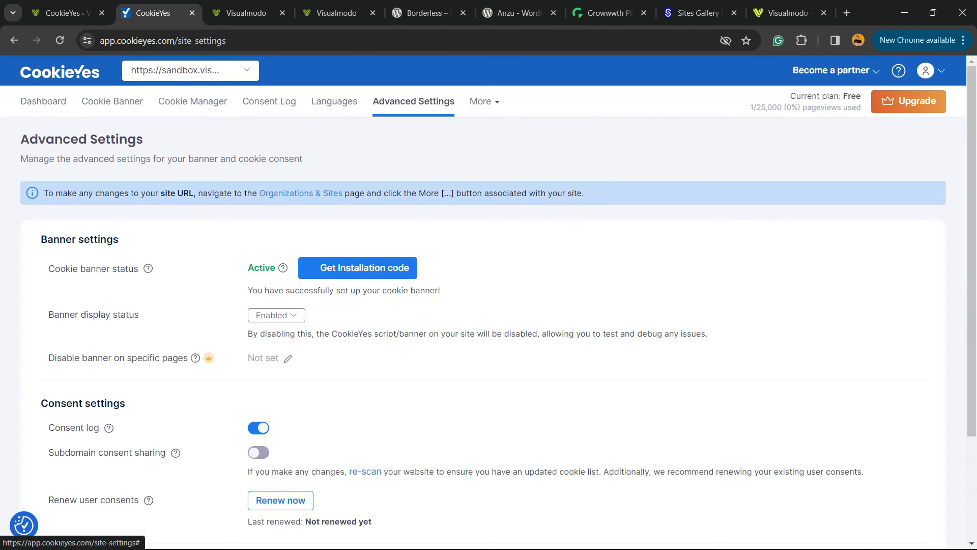
left_click(483, 101)
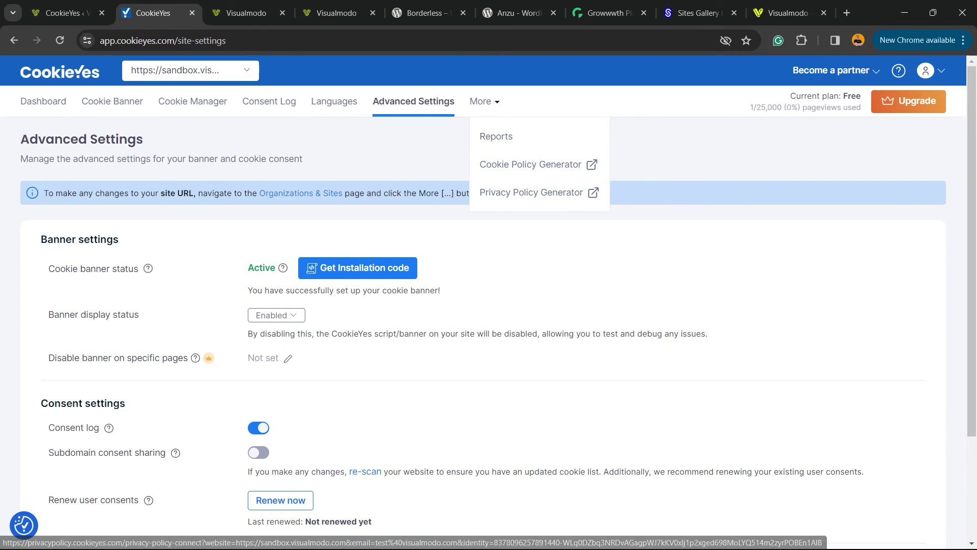
scroll(489, 331, "down", 2)
scroll(488, 331, "up", 2)
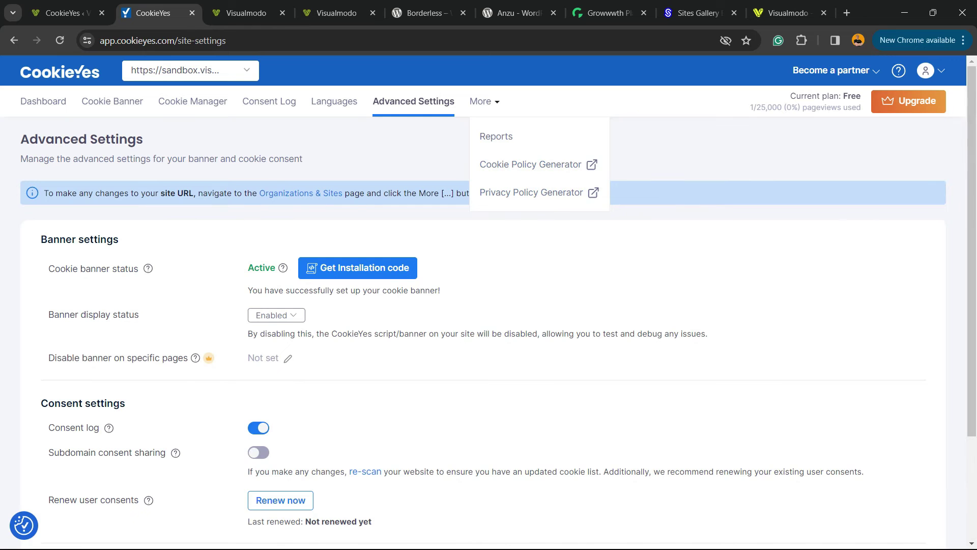
Step: Return to the WordPress admin, open the live site in a new tab and review the CookieYes dashboard
left_click(246, 13)
left_click(66, 13)
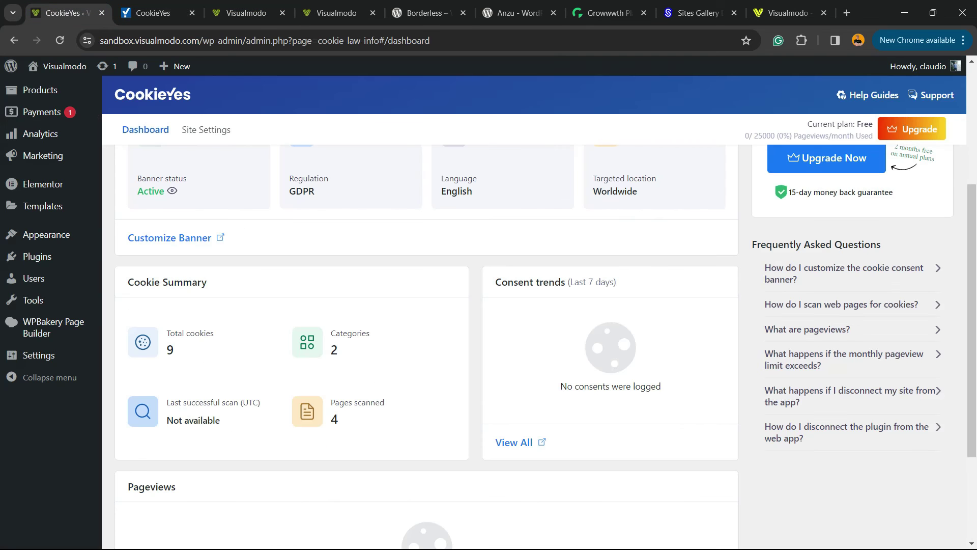
mouse_move(57, 67)
right_click(62, 86)
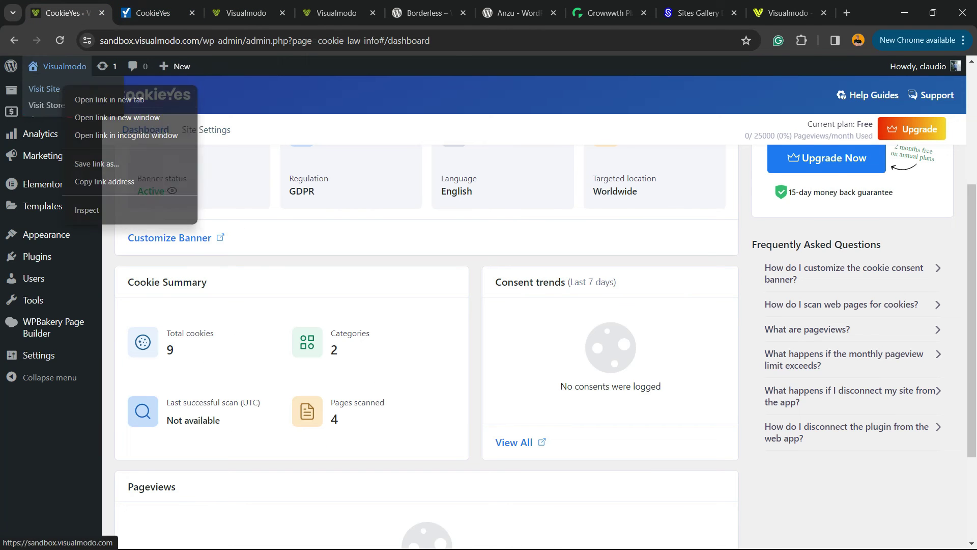
left_click(102, 97)
scroll(488, 331, "down", 3)
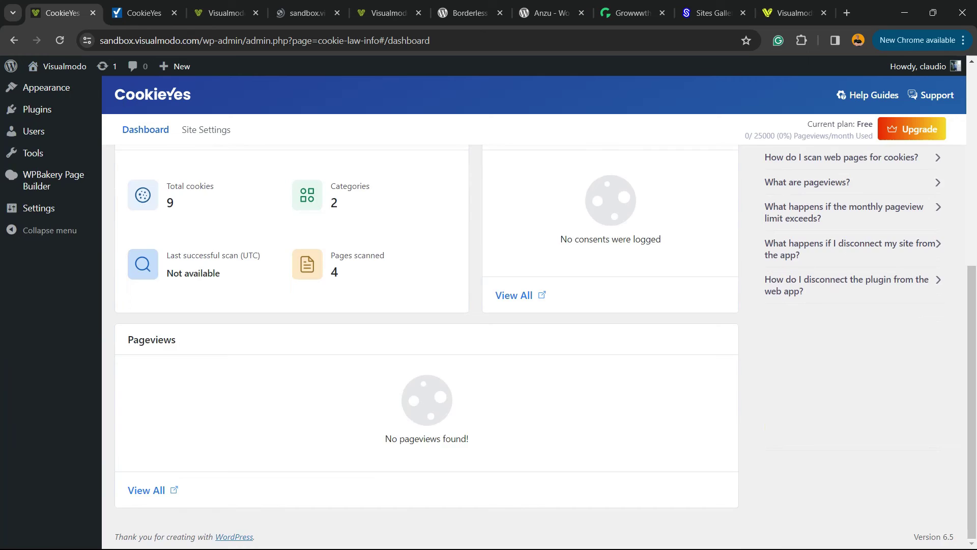
scroll(488, 331, "up", 7)
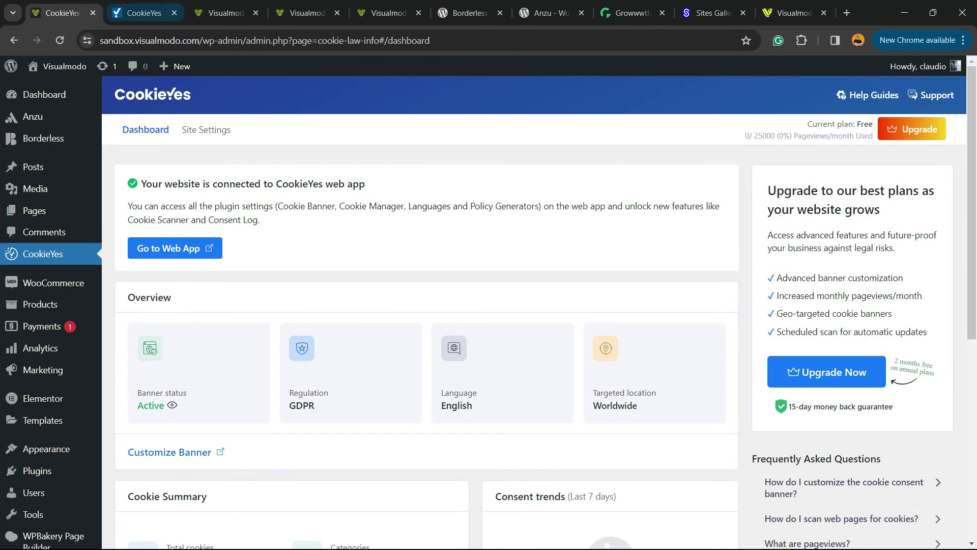
Step: Check the consent banner on the newly opened live home page and switch to the Borderless plugin page on WordPress.org
left_click(144, 13)
left_click(63, 13)
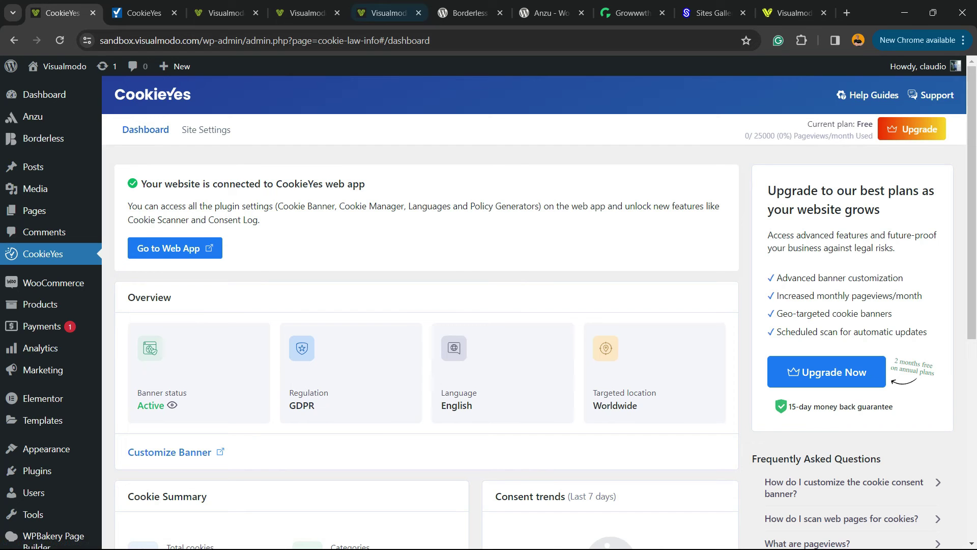
left_click(225, 13)
left_click(307, 12)
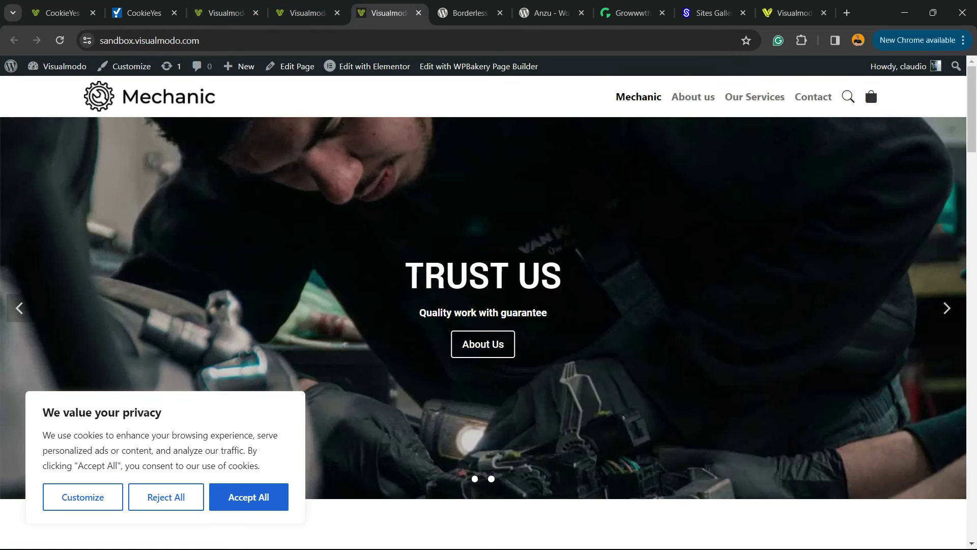
key("ctrl+Tab")
key("ctrl+Tab")
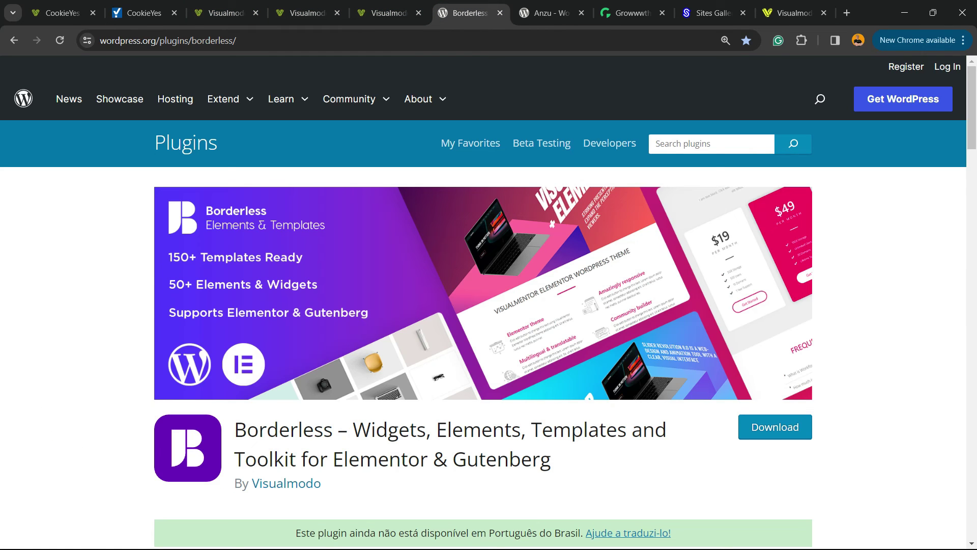
Step: Highlight the Borderless plugin title, then view the Anzu theme page on WordPress.org and highlight the theme's name
triple_click(478, 429)
key("ctrl+Tab")
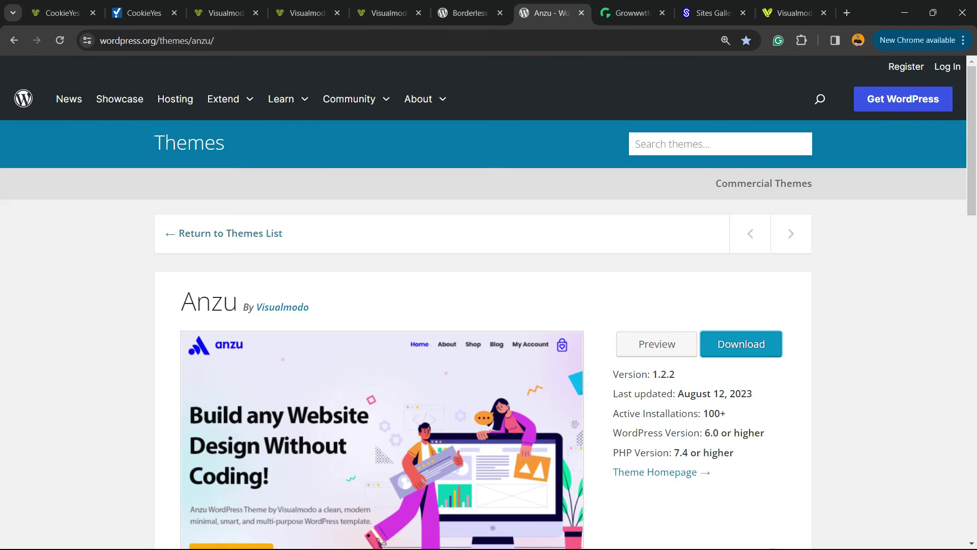
triple_click(239, 316)
double_click(237, 305)
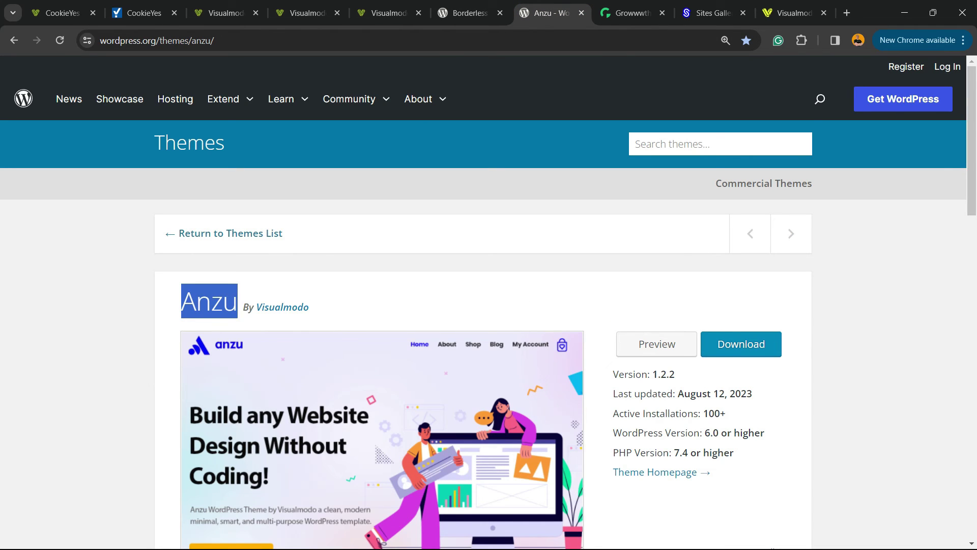
Step: Switch to the Growwwth website and browse its publisher listings with their prices and link types
key("ctrl+Tab")
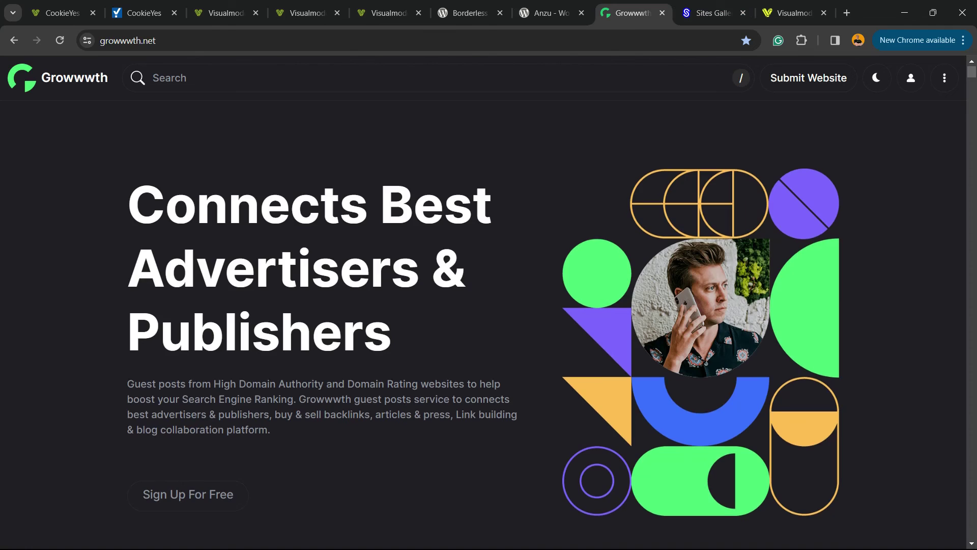
scroll(489, 305, "down", 5)
scroll(484, 326, "down", 15)
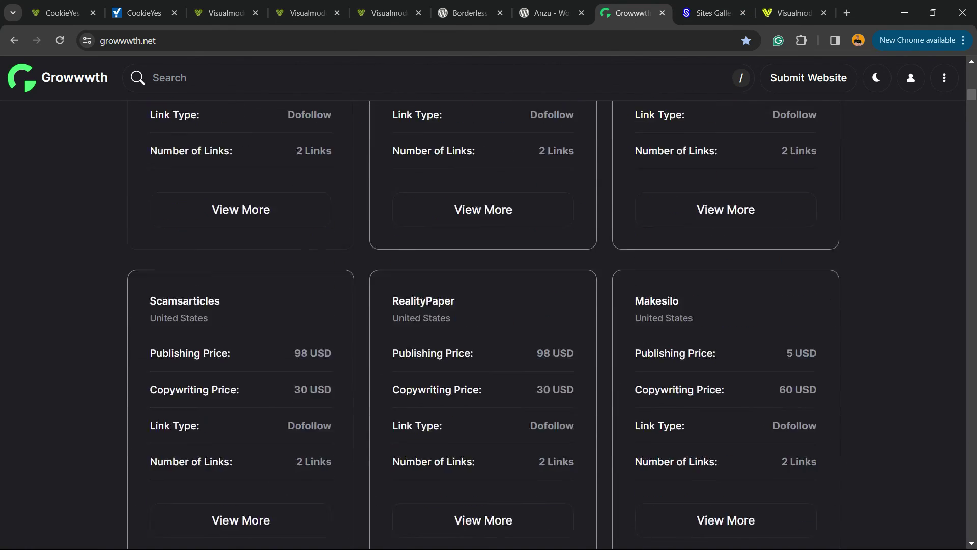
scroll(483, 326, "down", 10)
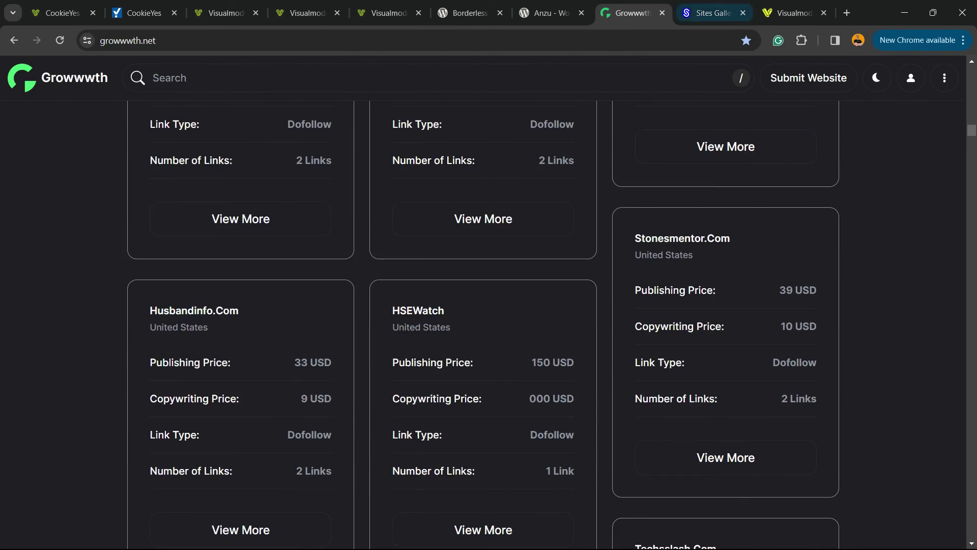
Step: Switch to the Sites Gallery website and browse the submitted sites down to the awards information
key("ctrl+Tab")
scroll(260, 204, "down", 12)
scroll(260, 203, "down", 15)
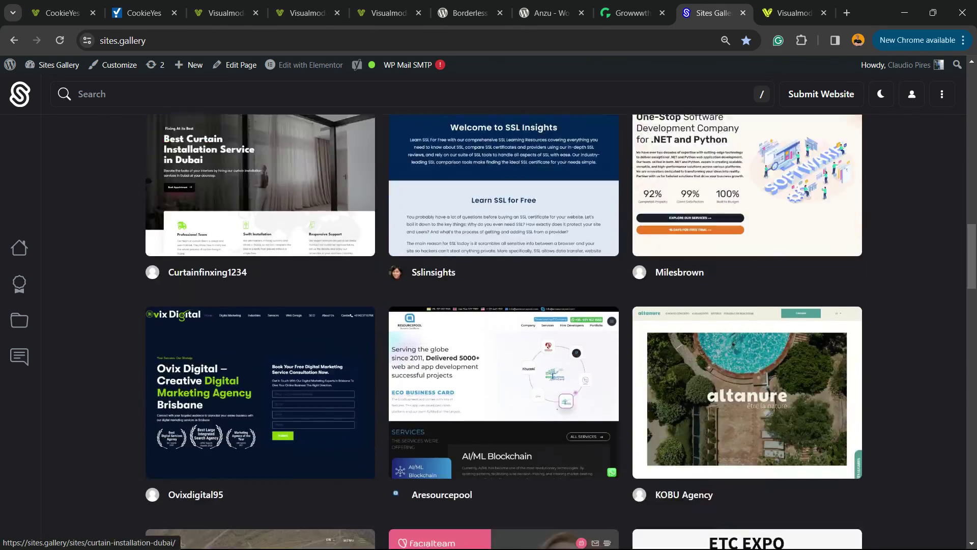
scroll(483, 305, "down", 5)
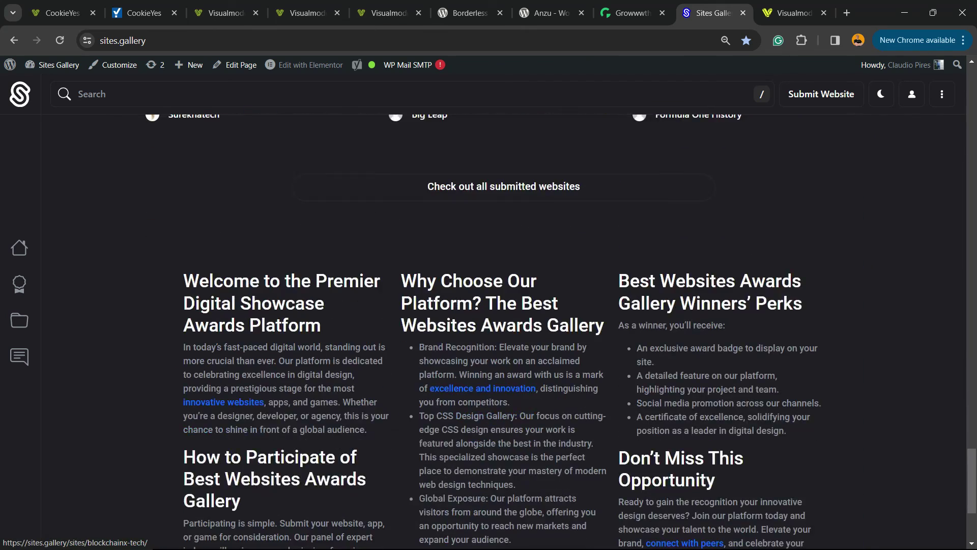
Step: Switch to the Visualmodo home page and look through its themes, pricing offer, latest posts and Q&A down to the footer
key("ctrl+Tab")
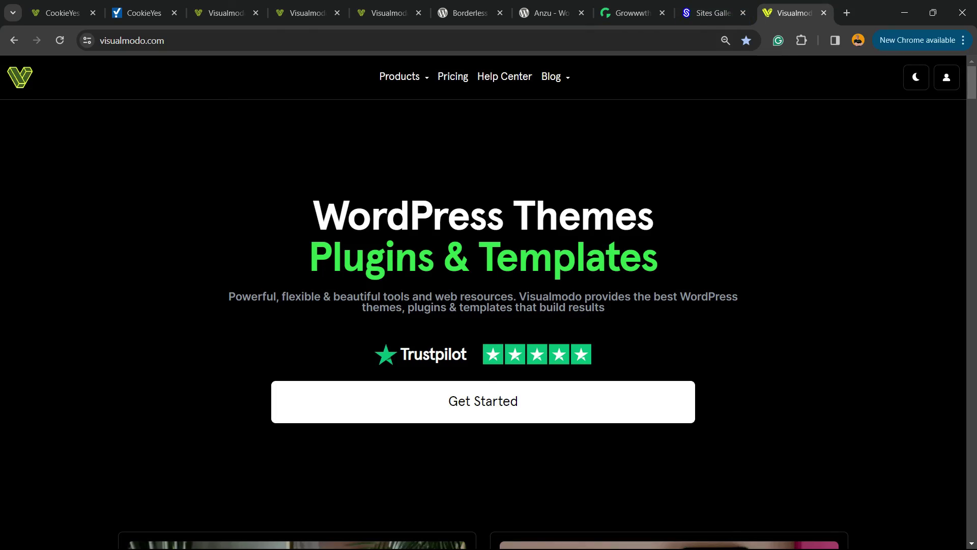
scroll(305, 127, "down", 14)
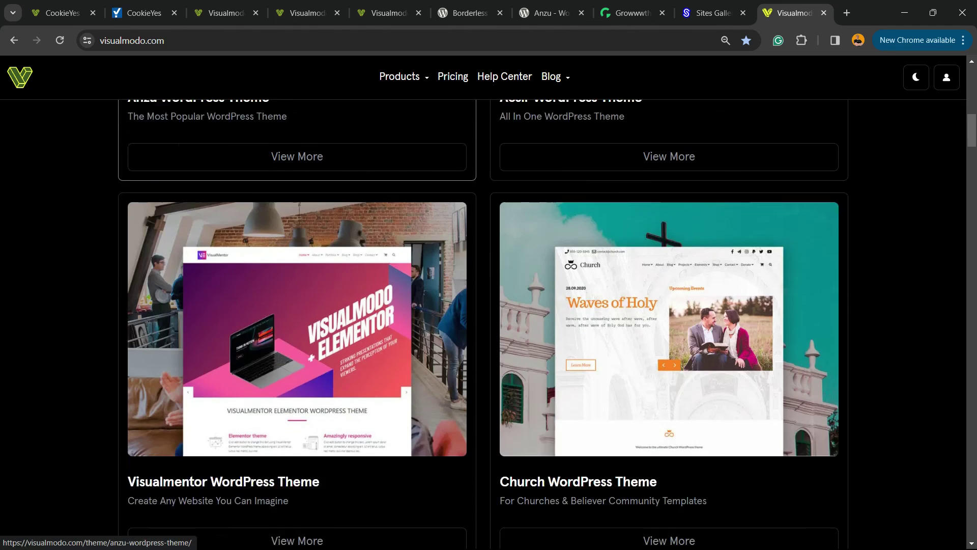
scroll(305, 127, "down", 18)
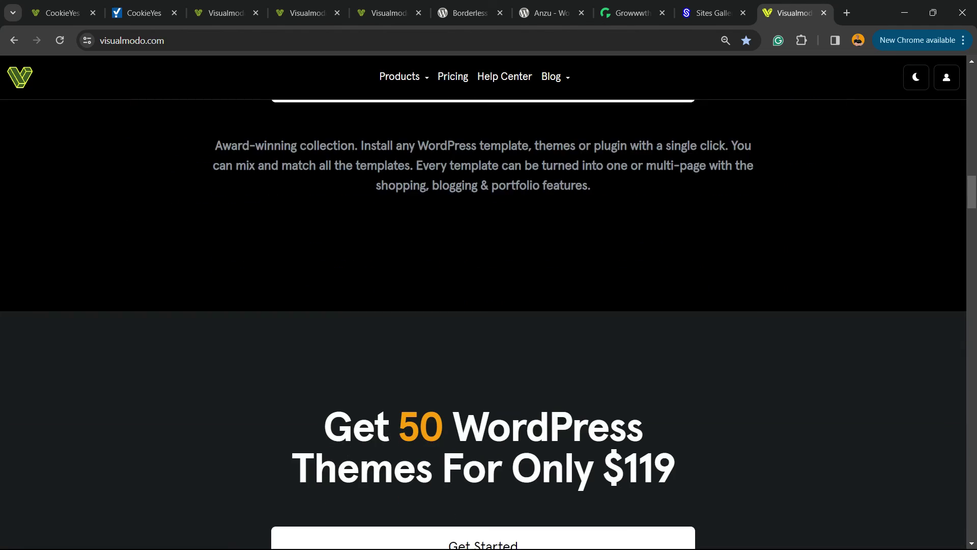
scroll(483, 306, "down", 12)
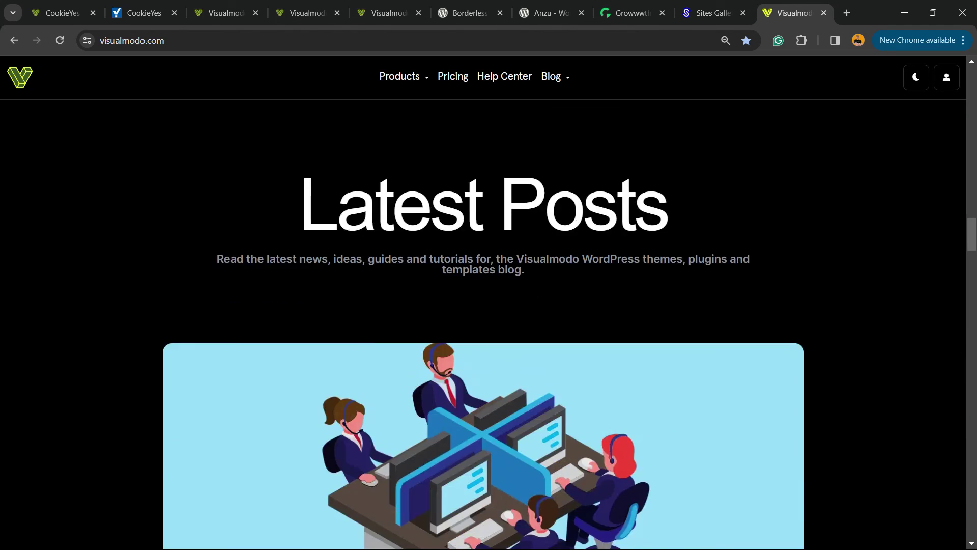
scroll(484, 306, "down", 15)
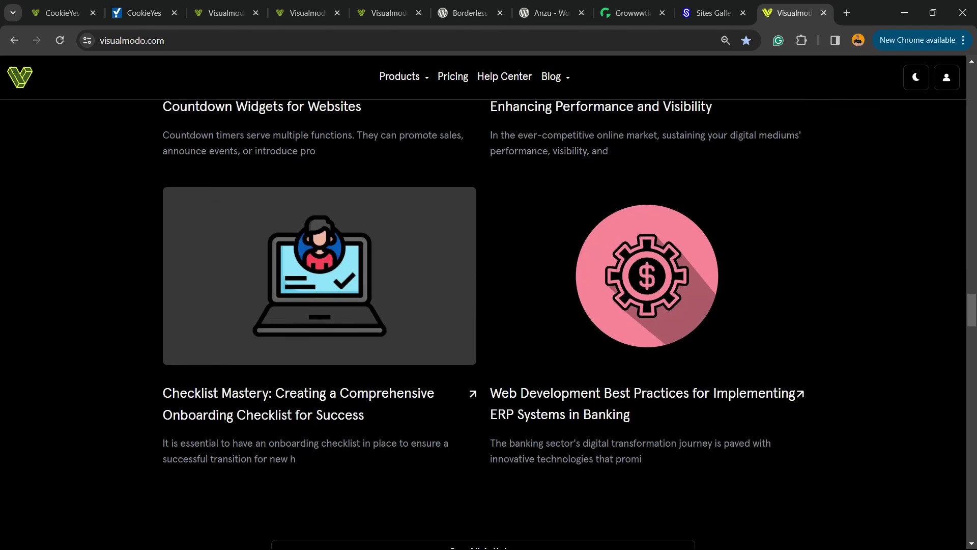
scroll(483, 305, "down", 20)
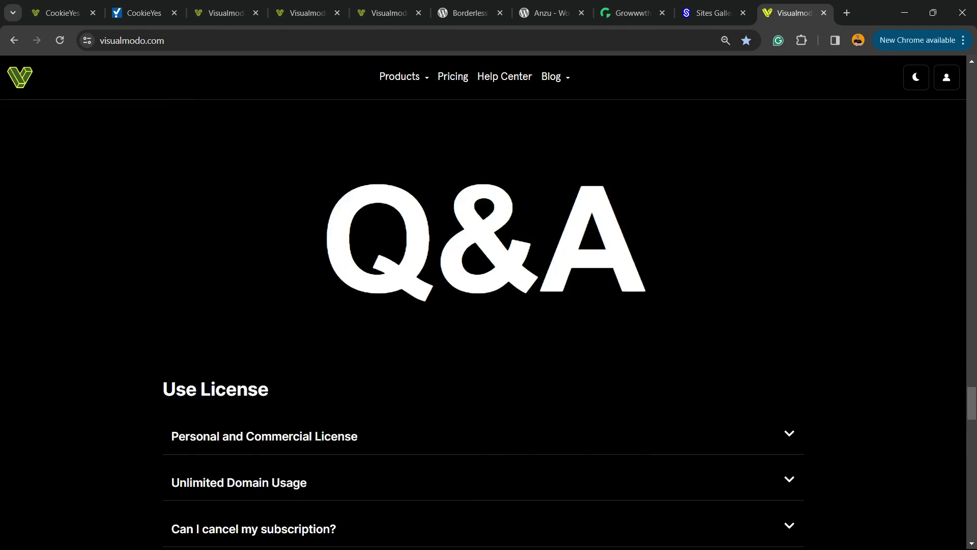
scroll(484, 305, "down", 20)
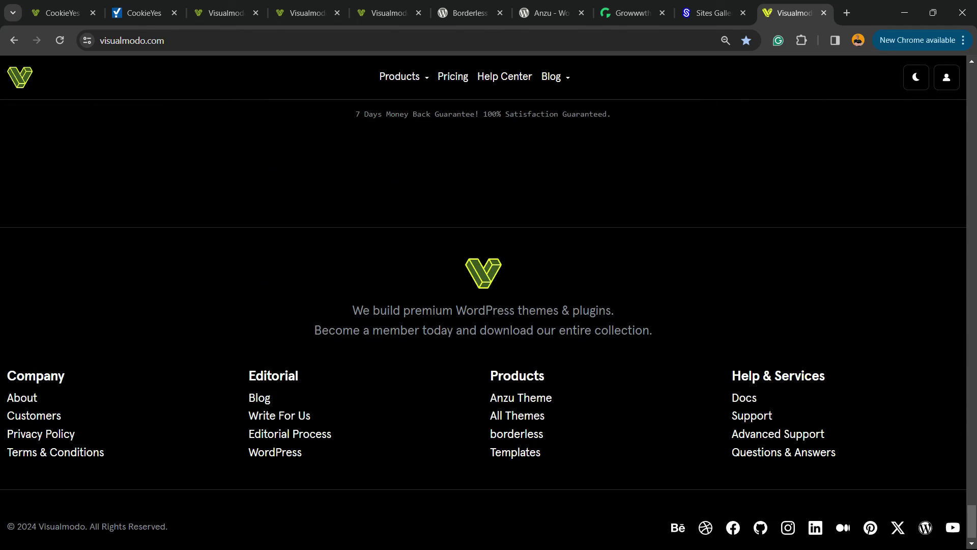
scroll(484, 306, "down", 1)
Step: Open Visualmodo's premium WordPress themes page from the site's product entries and browse the theme catalogue
mouse_move(399, 76)
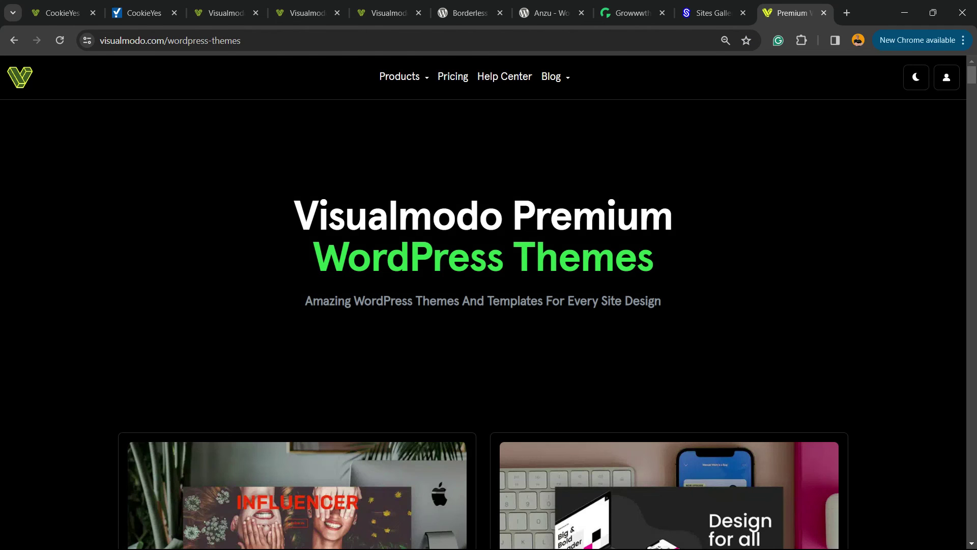
scroll(484, 316, "down", 15)
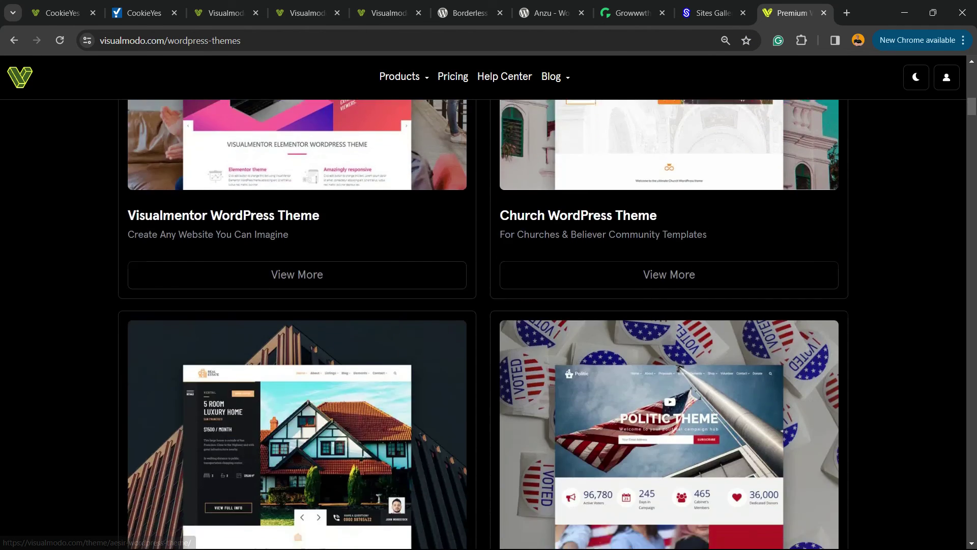